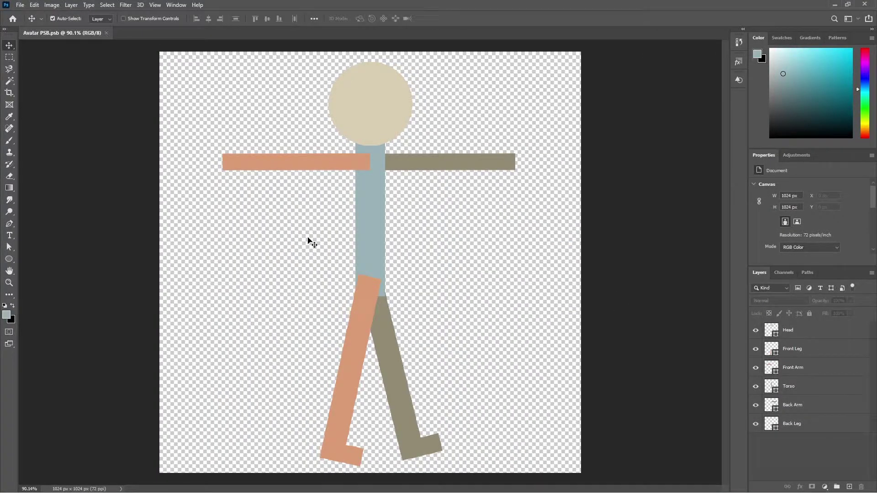
Save the layered figure as Avatar PSB.psb in Large Document Format into Assets/Sprites.
left_click(20, 5)
left_click(37, 116)
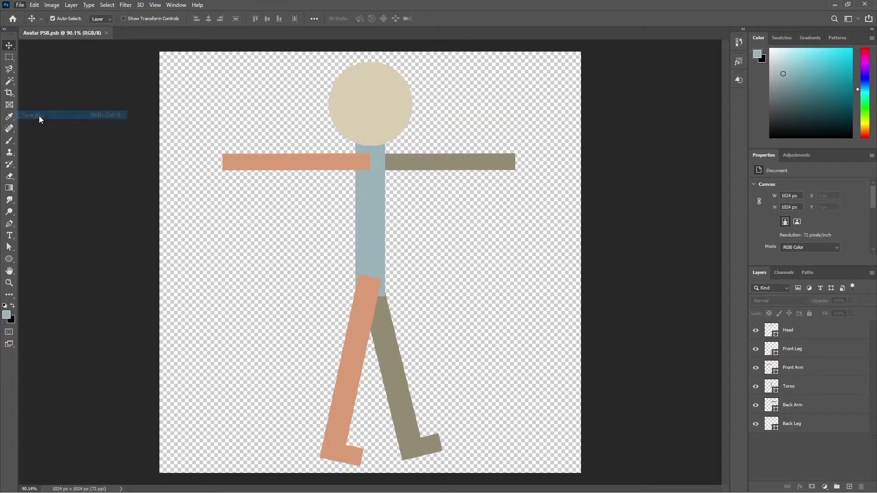
left_click(221, 25)
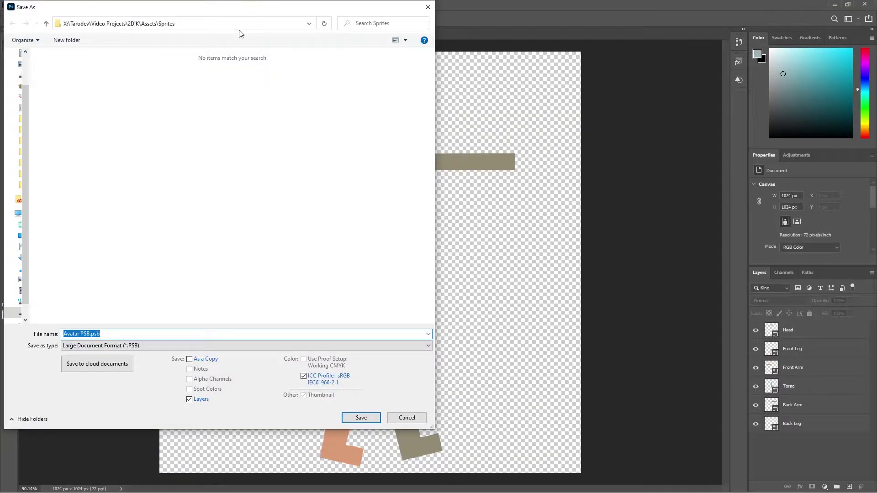
left_click(185, 146)
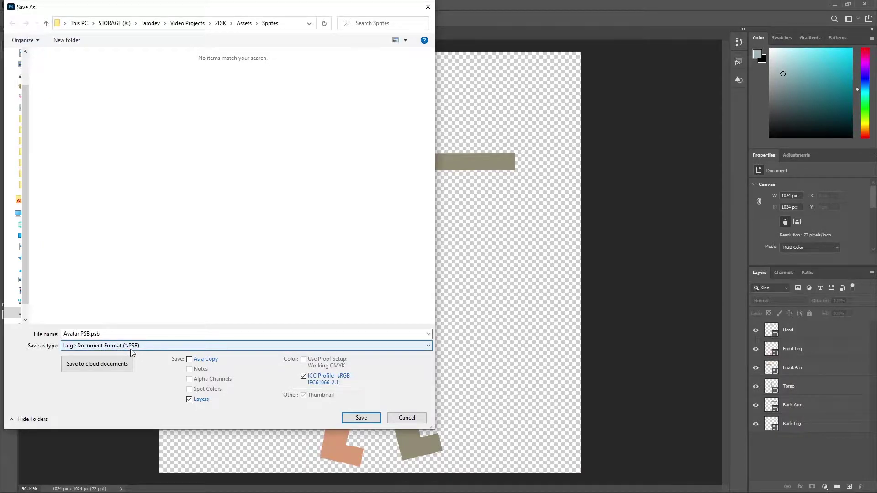
left_click(361, 417)
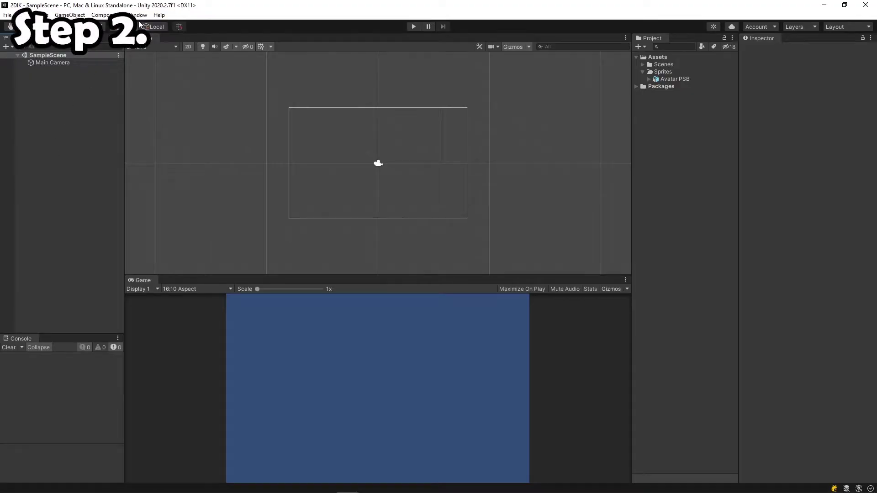
left_click(137, 14)
left_click(154, 99)
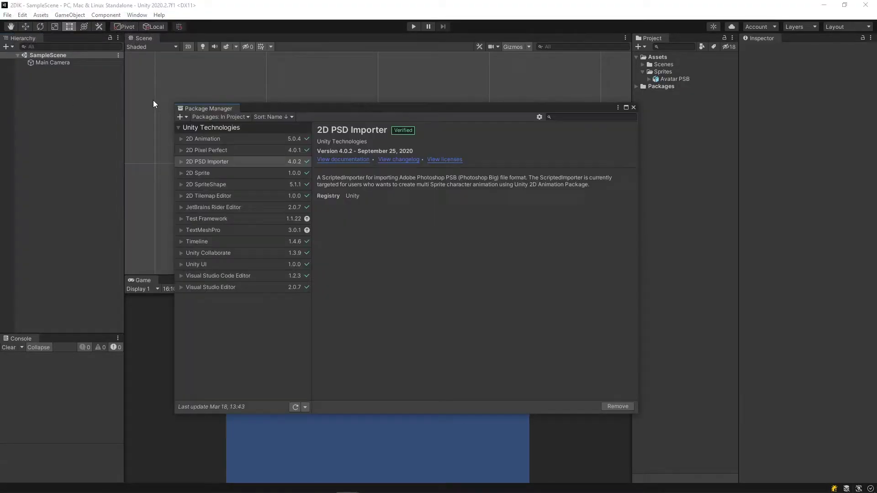
left_click(204, 139)
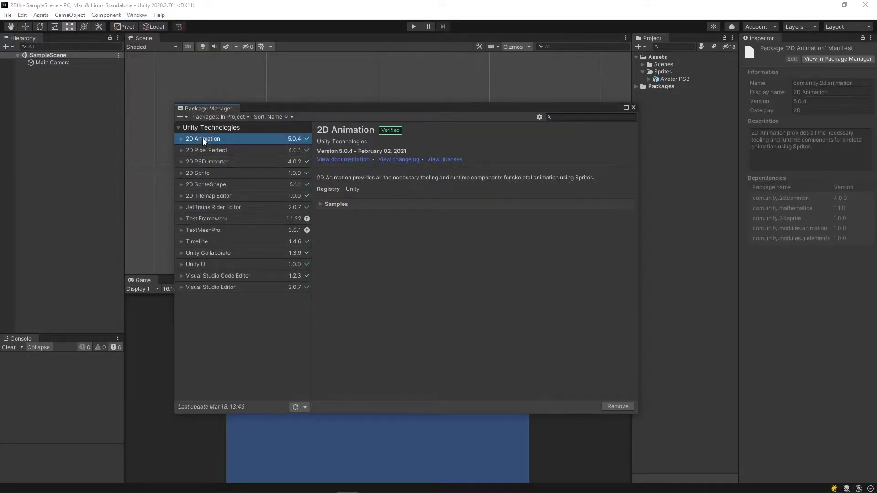
left_click(191, 161)
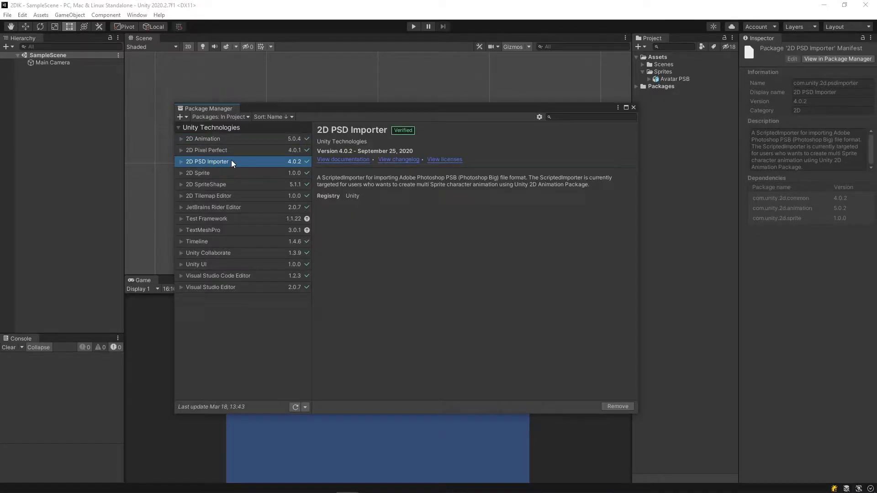
left_click(634, 107)
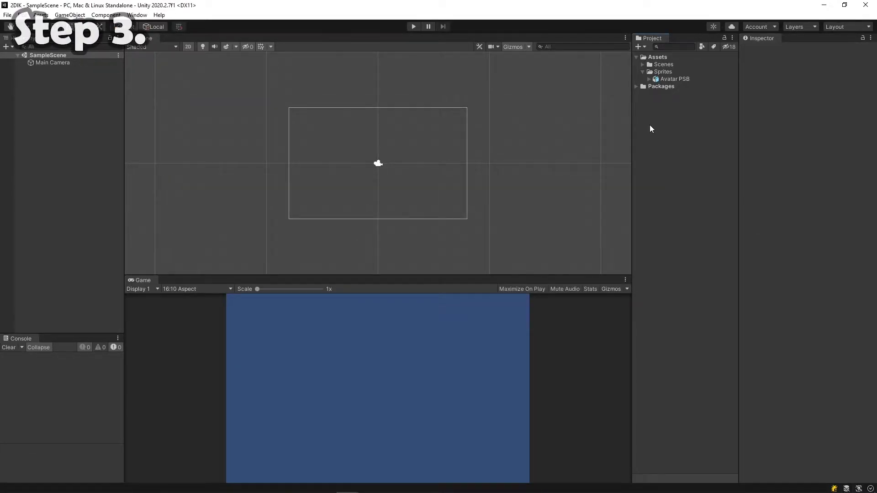
Open Avatar PSB in the Sprite Editor and switch to Skinning Editor mode.
left_click(684, 79)
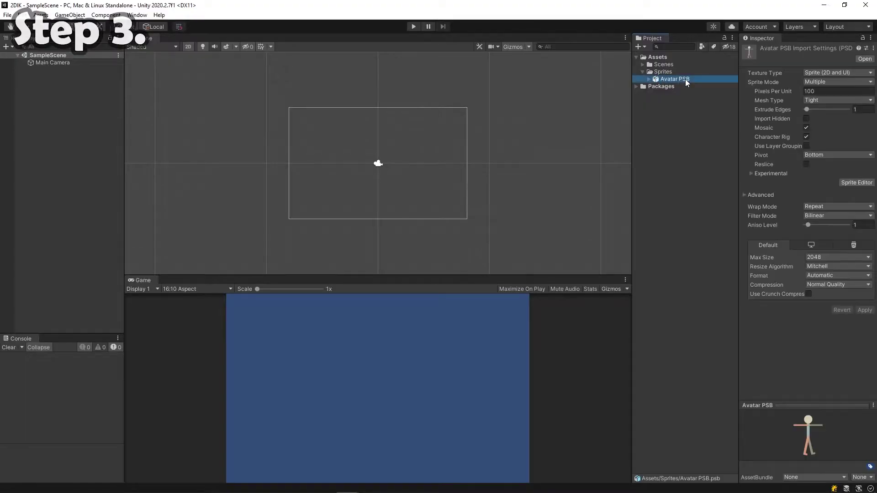
left_click(857, 183)
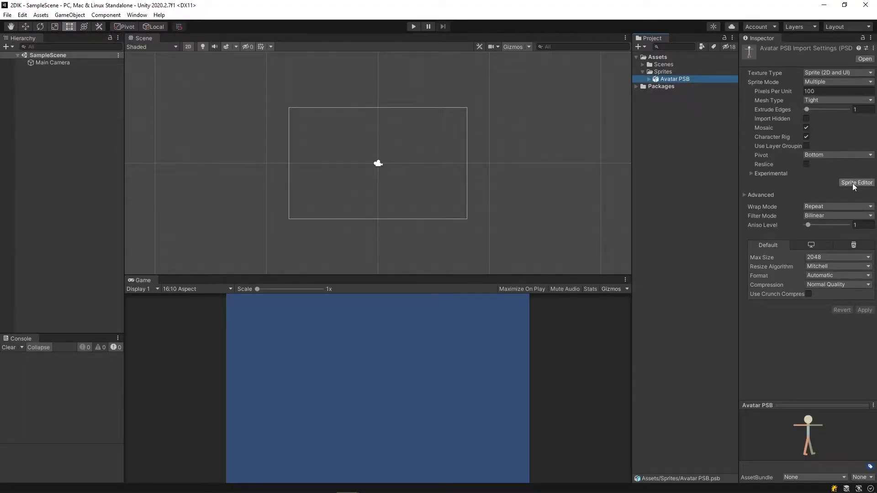
left_click(178, 55)
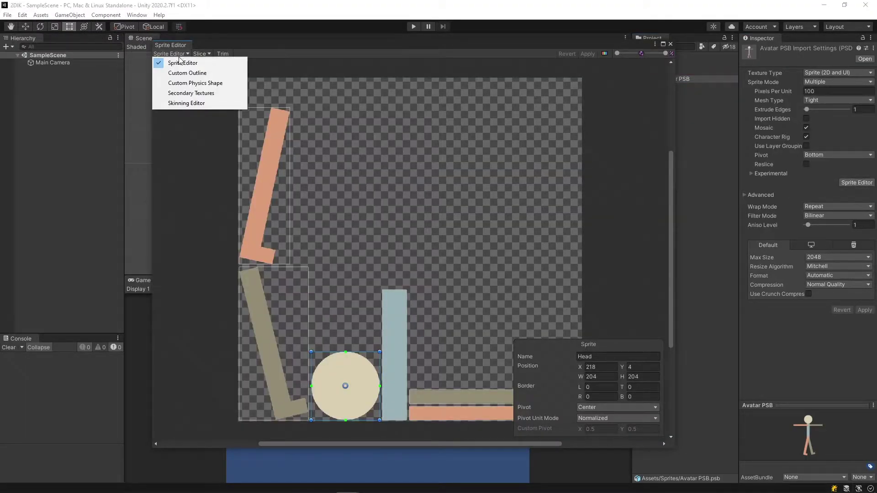
left_click(187, 106)
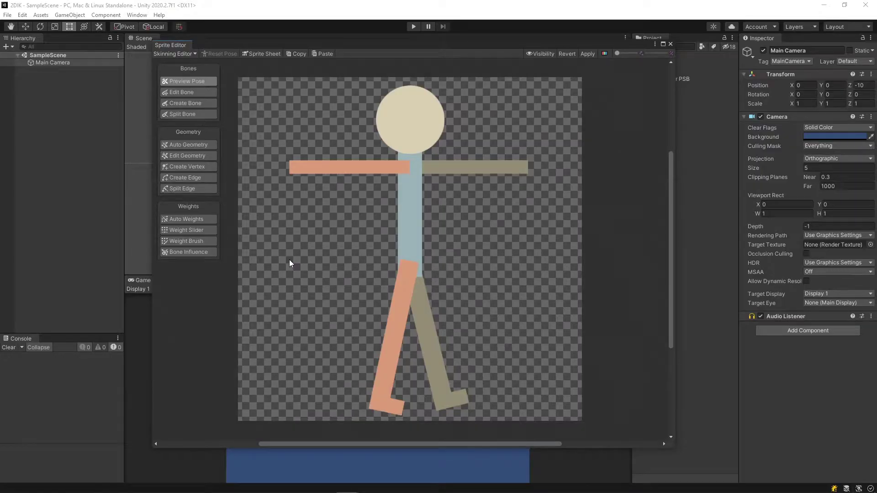
Create a bone chain from the hip up through the torso into the head.
left_click(189, 103)
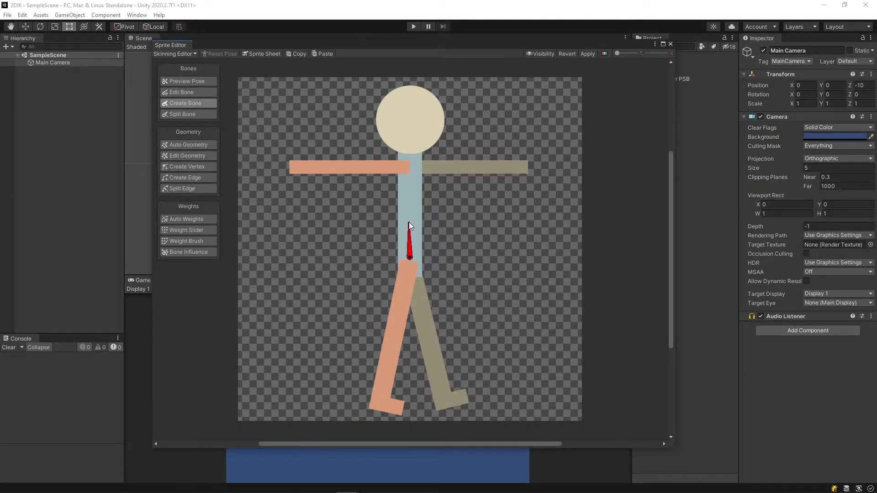
left_click(410, 155)
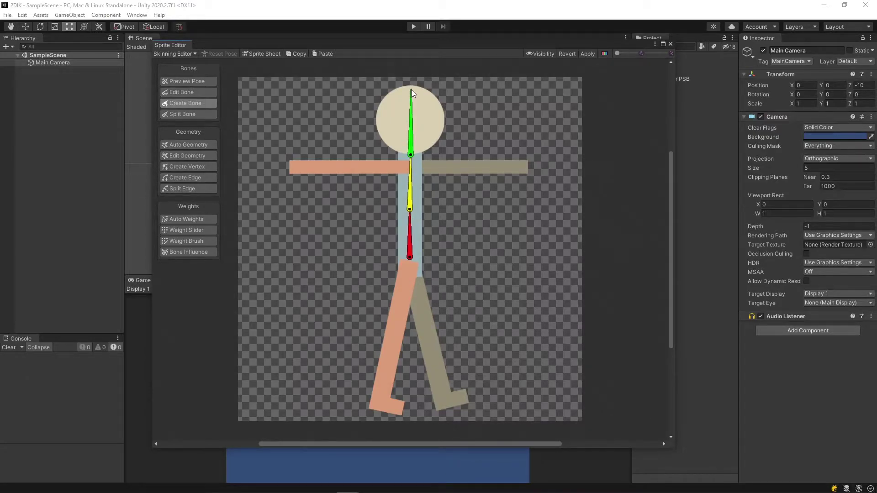
right_click(472, 98)
Add three-bone chains down the left and right legs to the feet.
left_click(409, 257)
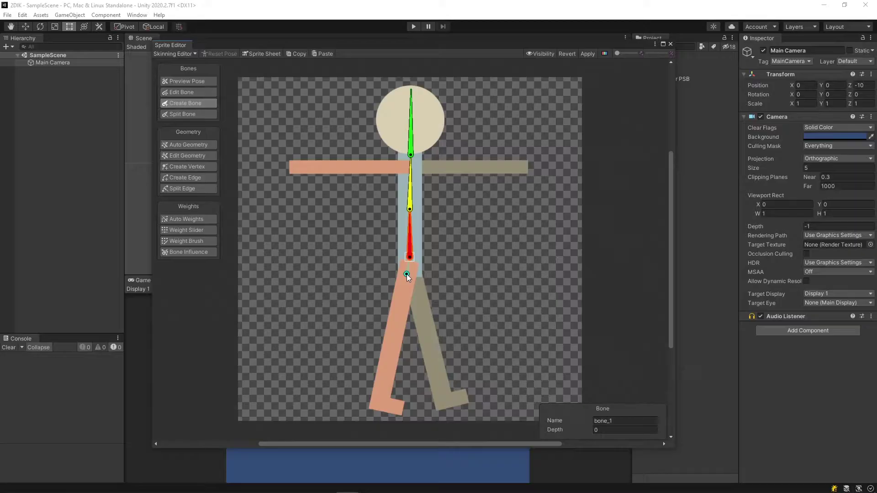
left_click(394, 338)
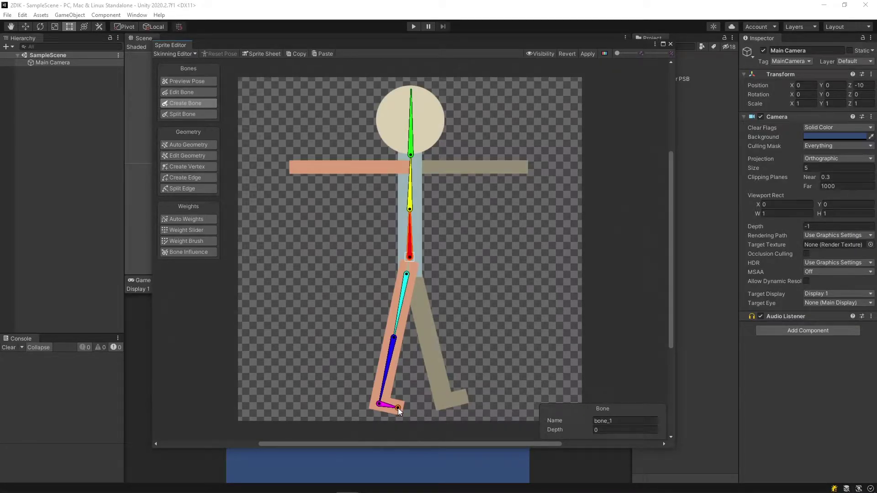
left_click(398, 407)
key("Escape")
left_click(430, 340)
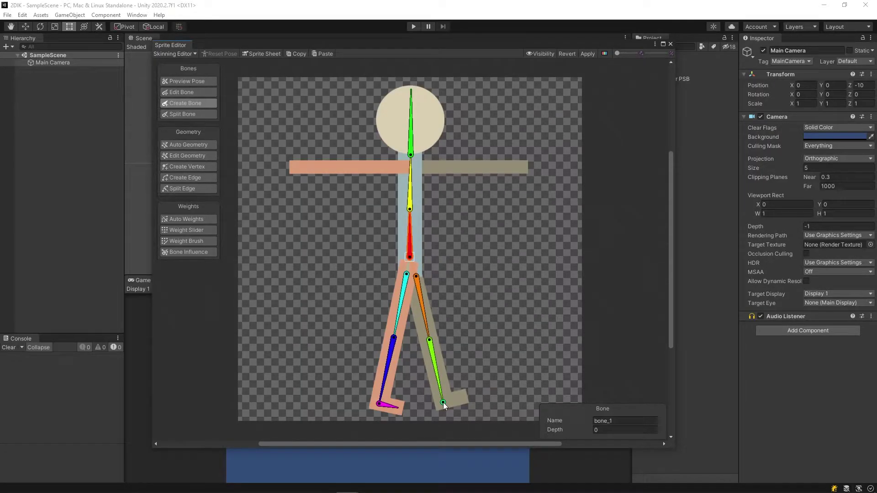
left_click(443, 401)
left_click(461, 398)
key("Escape")
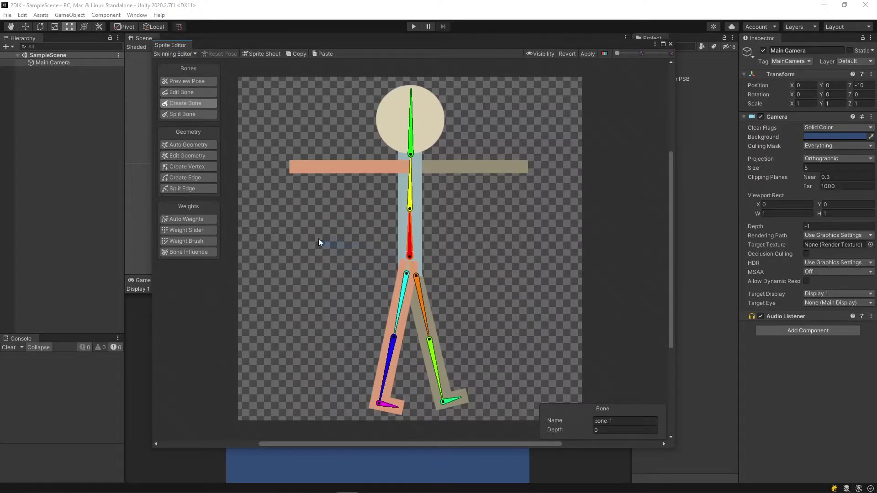
Move the spine bone's end down so it meets the leg bones at the hip.
left_click(180, 92)
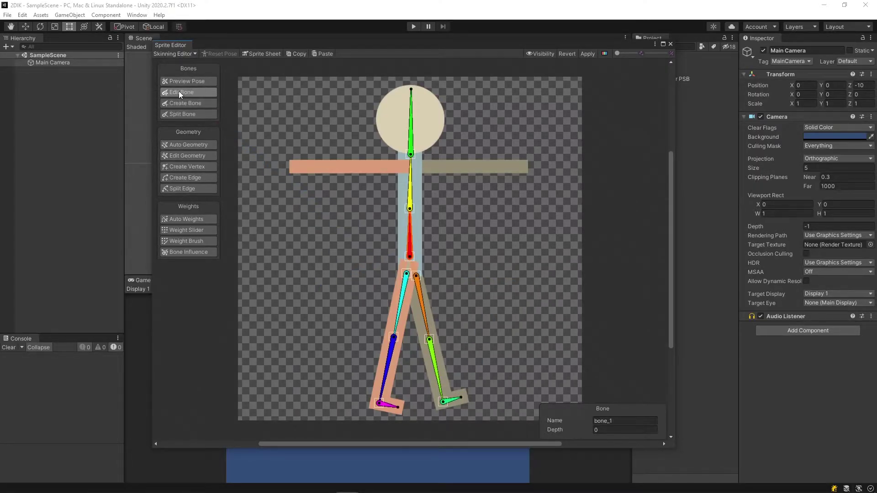
mouse_move(412, 261)
left_mouse_down()
mouse_move(414, 273)
mouse_move(409, 267)
left_mouse_up()
left_click(407, 275)
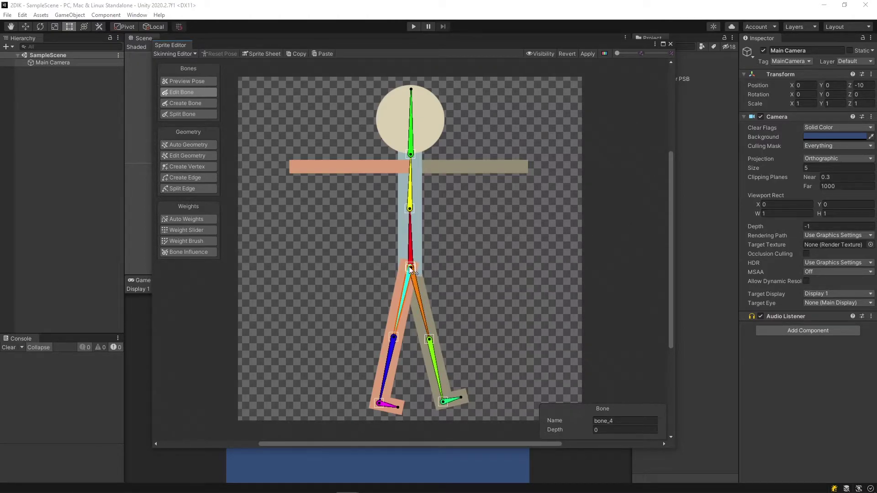
left_click(409, 187)
Add upper and lower arm bones on both arms, rooted at the shoulders.
left_click(187, 103)
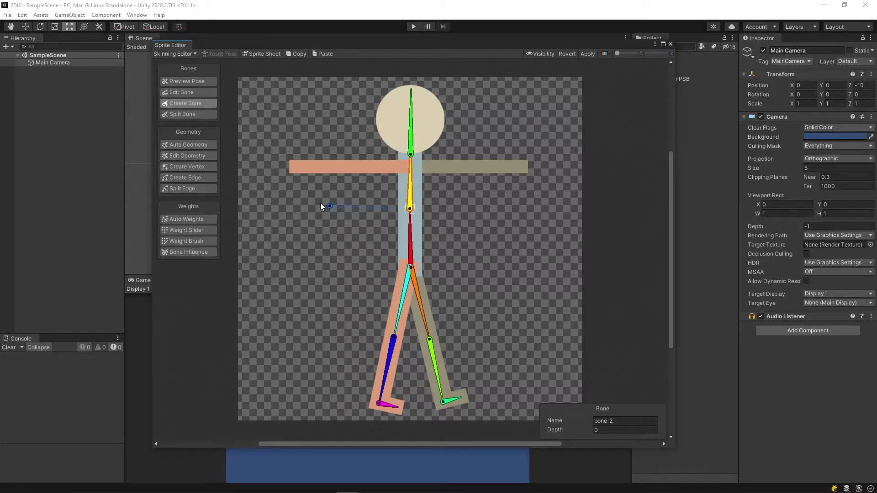
left_click(401, 166)
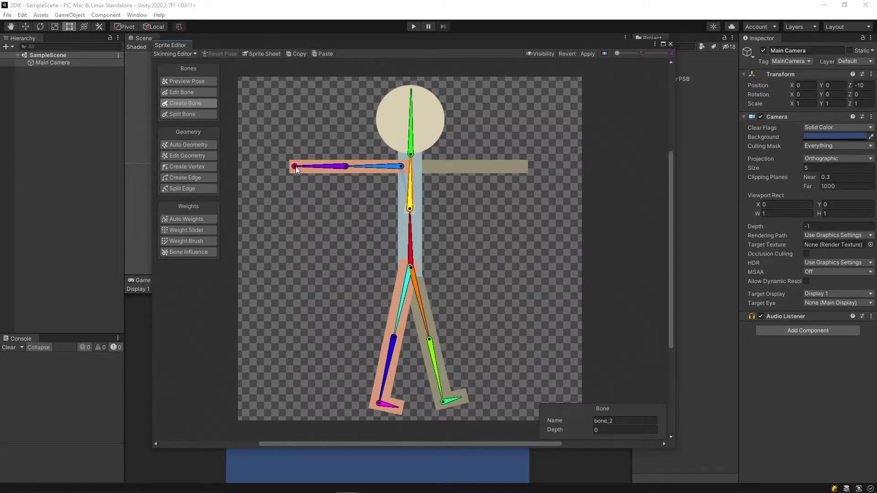
left_click(295, 166)
left_click(423, 167)
left_click(477, 166)
left_click(522, 166)
left_click(191, 93)
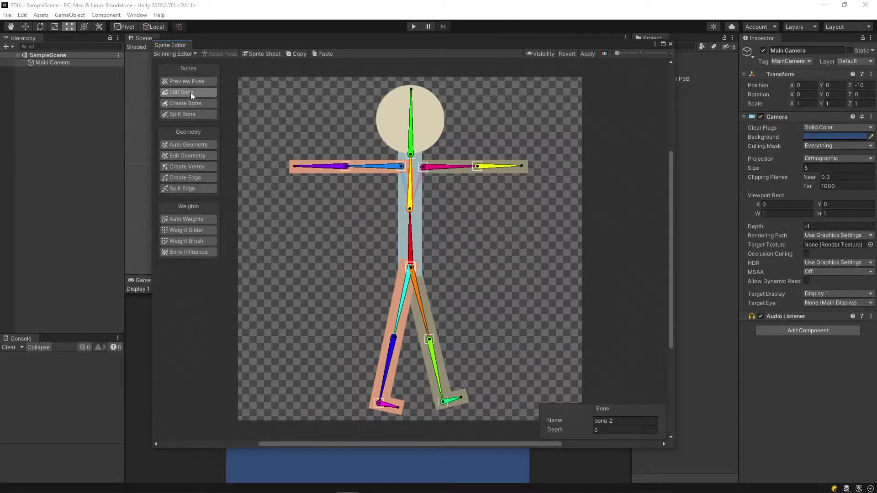
left_click_drag(424, 167, 414, 167)
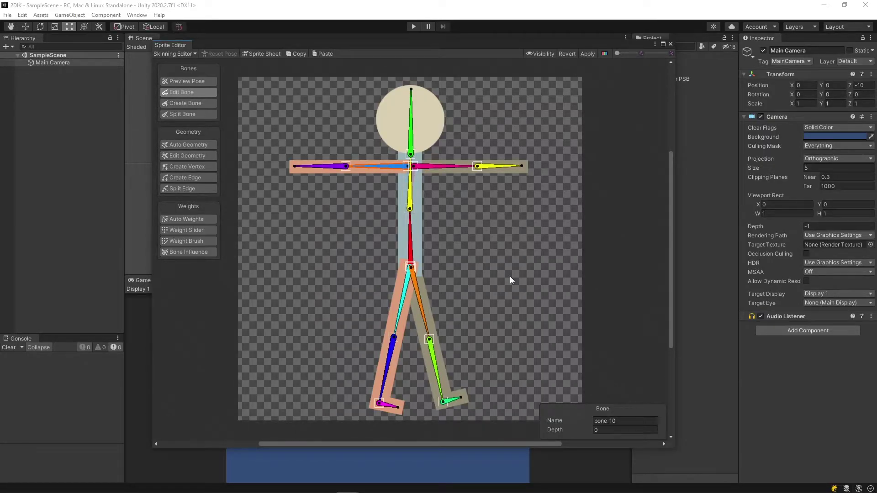
key("ctrl+z")
Name the spine bones Spine 1 and Spine 2 and confirm the head bone's name.
left_click(410, 242)
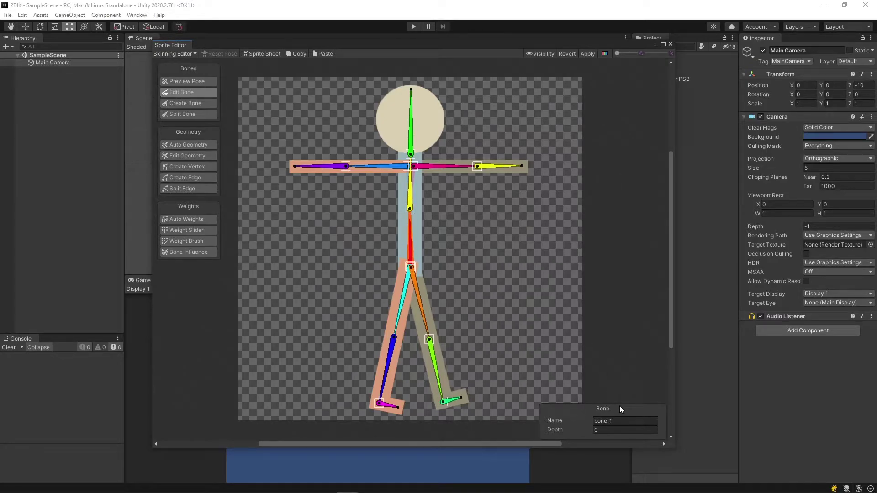
left_click(619, 421)
type("Spine 1")
left_click(413, 194)
left_click(616, 420)
type("Spine 2")
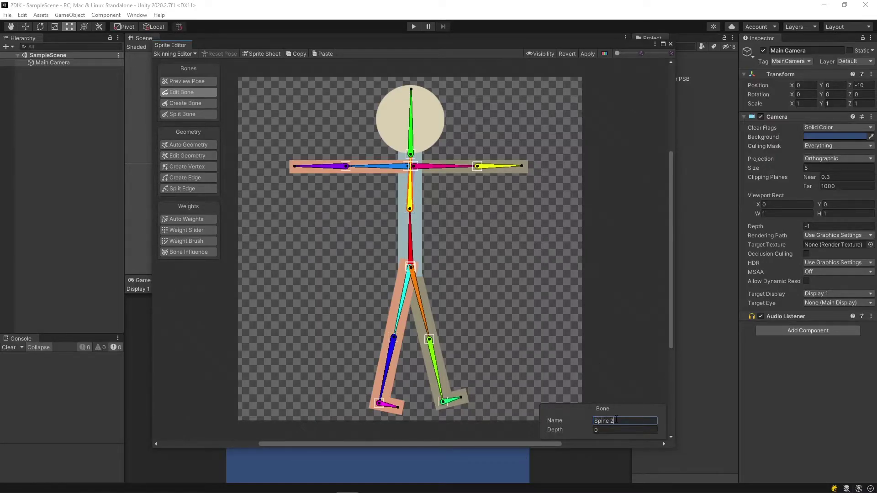
left_click(411, 127)
left_click(630, 420)
key("Return")
Name the bones Lower Front Arm, Lower Back Leg and Back Foot.
left_click(440, 170)
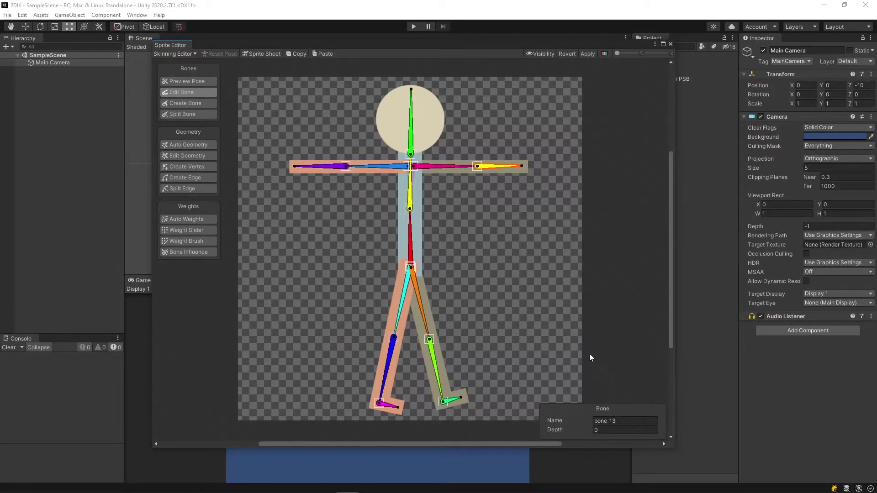
left_click(625, 420)
type("Lower Front Arm")
left_click(424, 305)
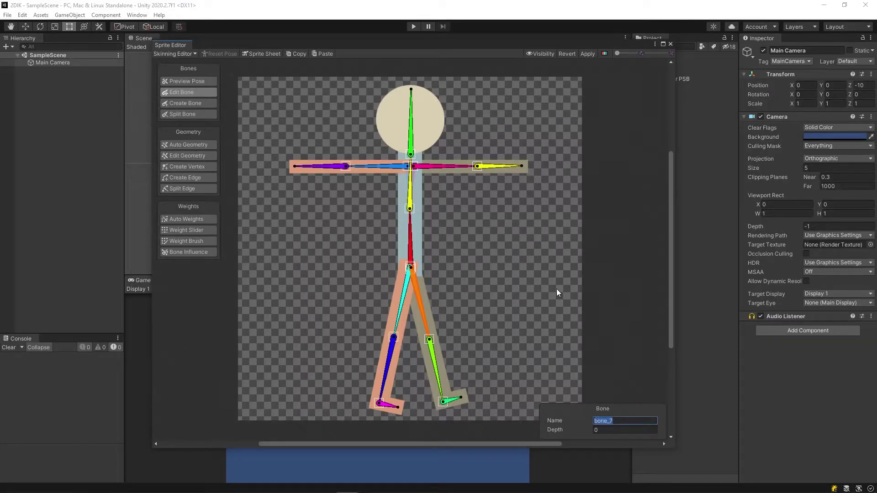
type("Lower Back Leg")
left_click(451, 400)
type("Back Foot")
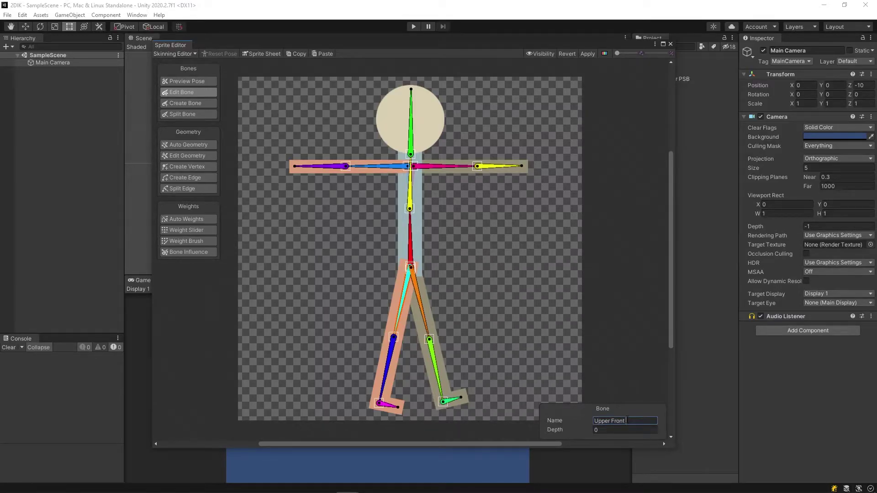
Name the Lower Front Leg, Front Foot and Lower Front Arm bones, then apply.
left_click(391, 349)
type("Lower Front Leg")
left_click(386, 405)
type("Front Foot")
left_click(411, 121)
left_click(322, 166)
type("Lower Front Arm")
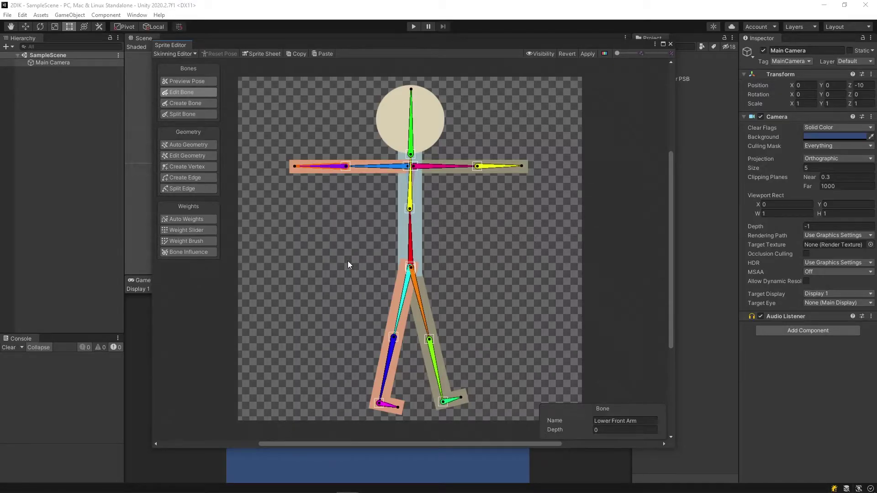
left_click(587, 53)
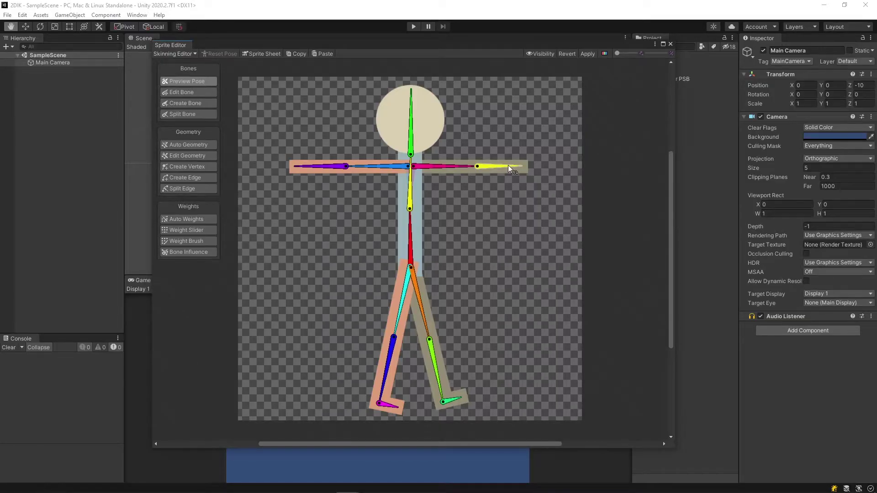
After a quick pose test and reset, auto-generate meshes and weights for all visible sprites.
left_click_drag(509, 166, 536, 129)
key("shift+1")
left_click(185, 144)
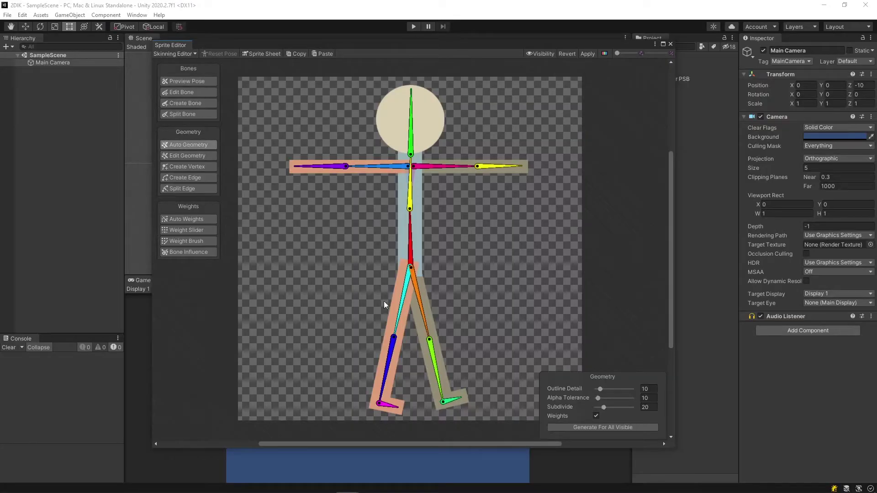
left_click(602, 428)
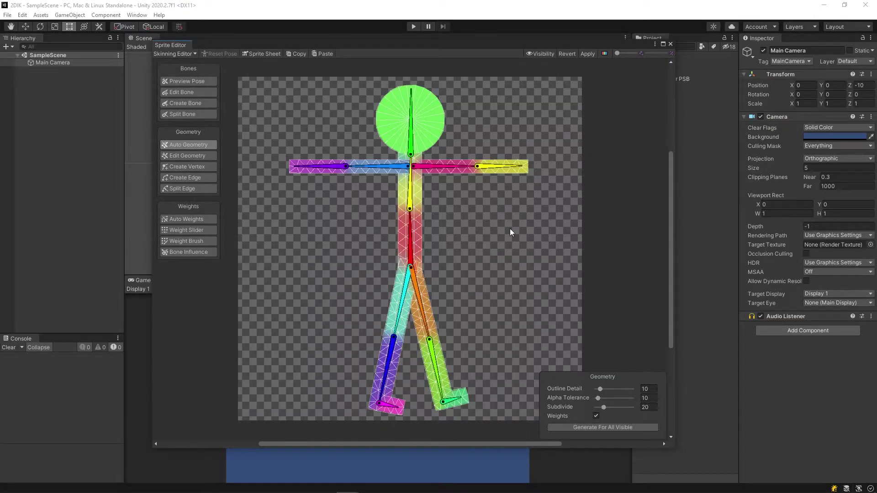
Test-rotate both forearms to check the mesh deformation, undoing each rotation.
left_click_drag(501, 166, 527, 172)
key("ctrl+z")
left_click_drag(384, 165, 355, 218)
key("ctrl+z")
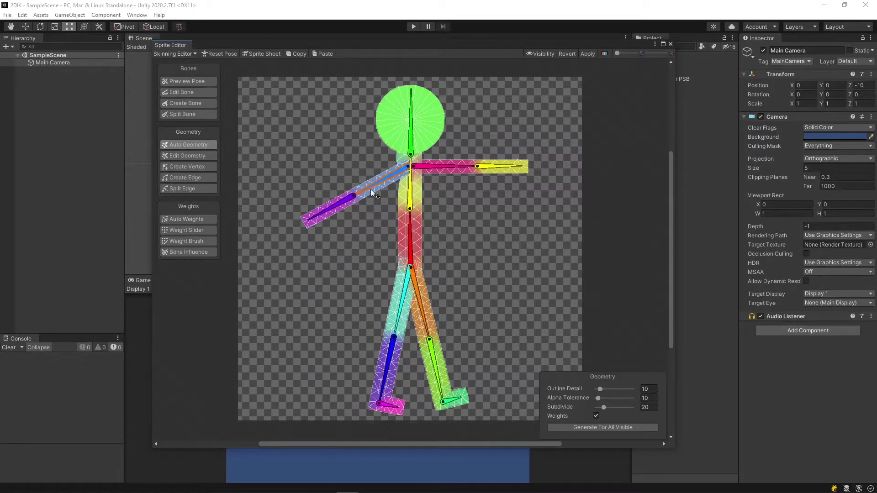
key("ctrl+z")
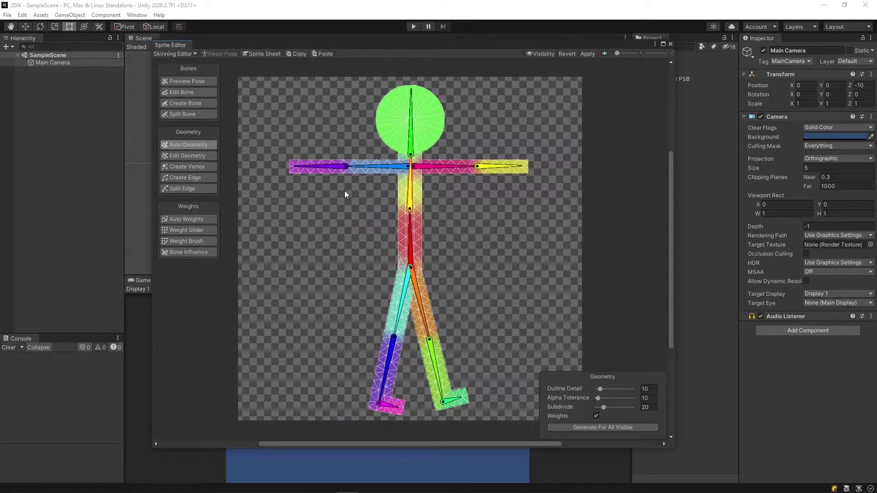
Remove Head, both upper arms and both upper legs from the torso's bone influences.
left_click(401, 194)
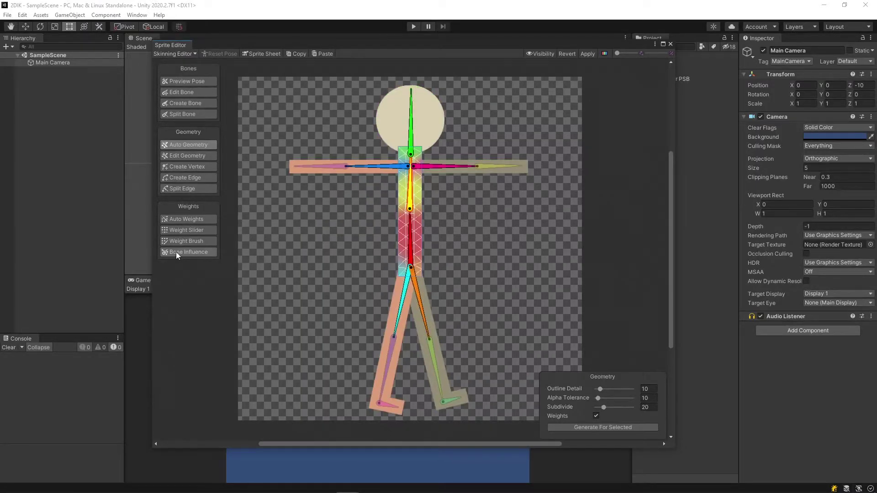
left_click(191, 251)
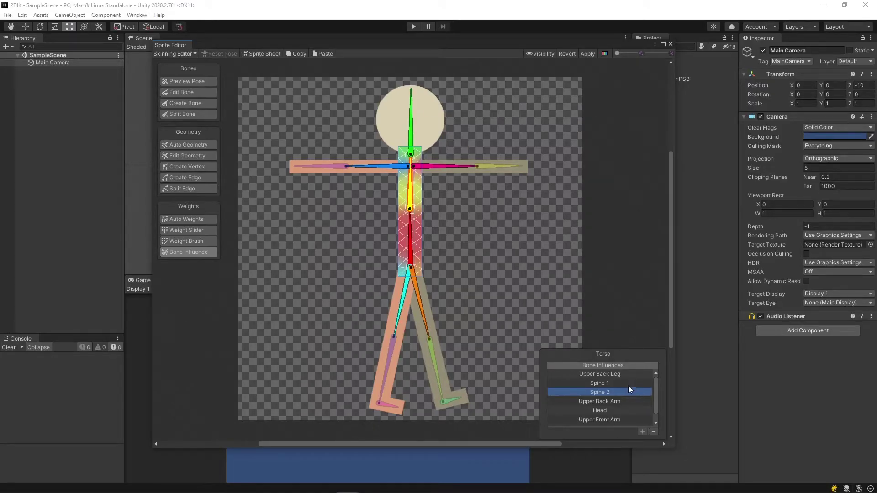
left_click(600, 411)
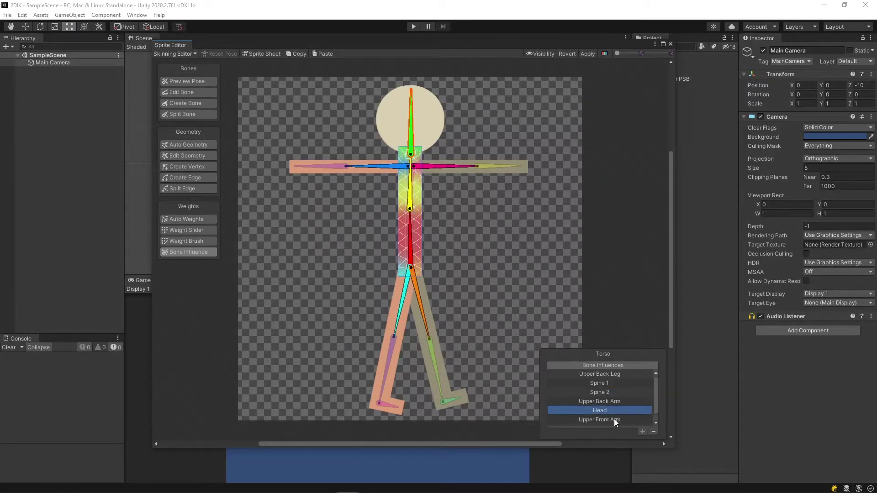
left_click(613, 418, "ctrl")
left_click(622, 403, "ctrl")
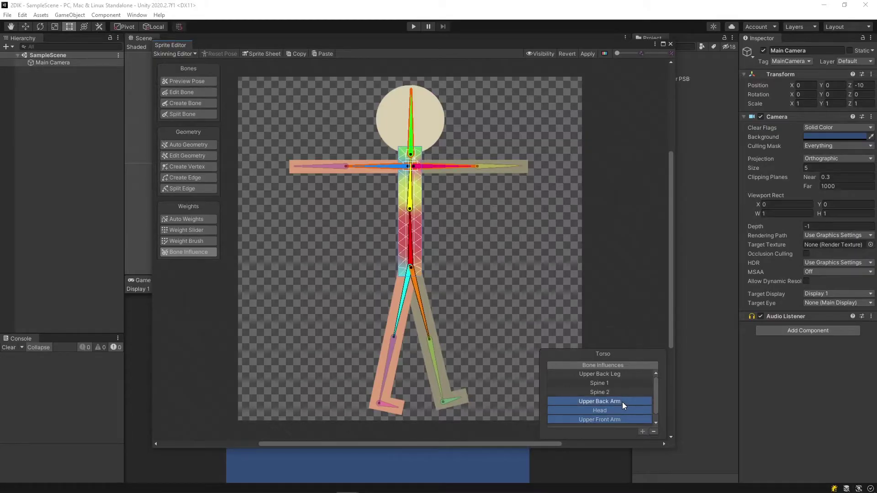
left_click(623, 374, "ctrl")
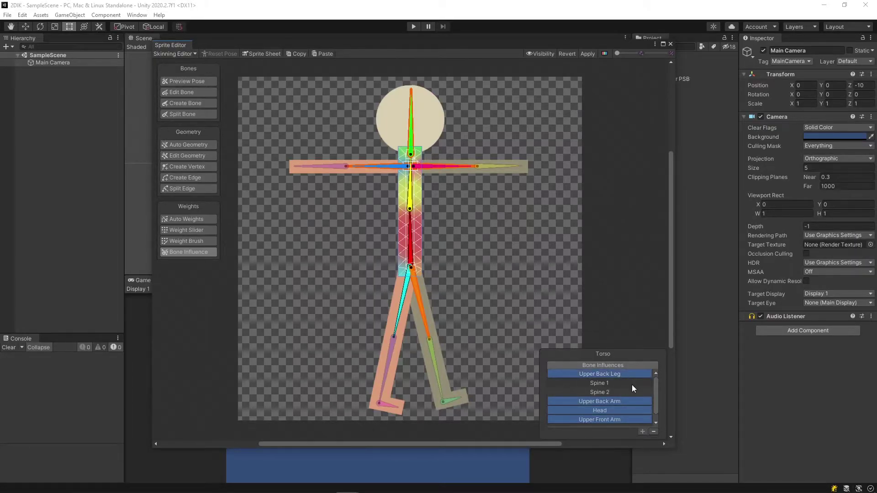
left_click(653, 431)
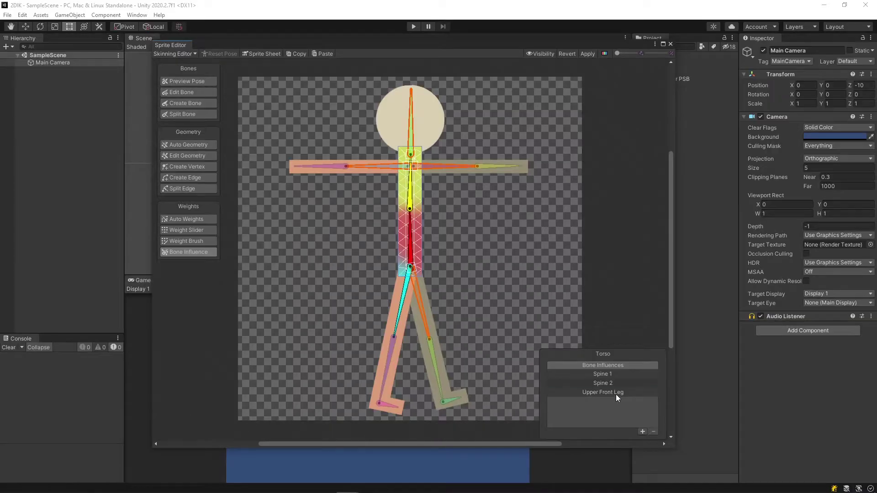
left_click(617, 394)
left_click(653, 432)
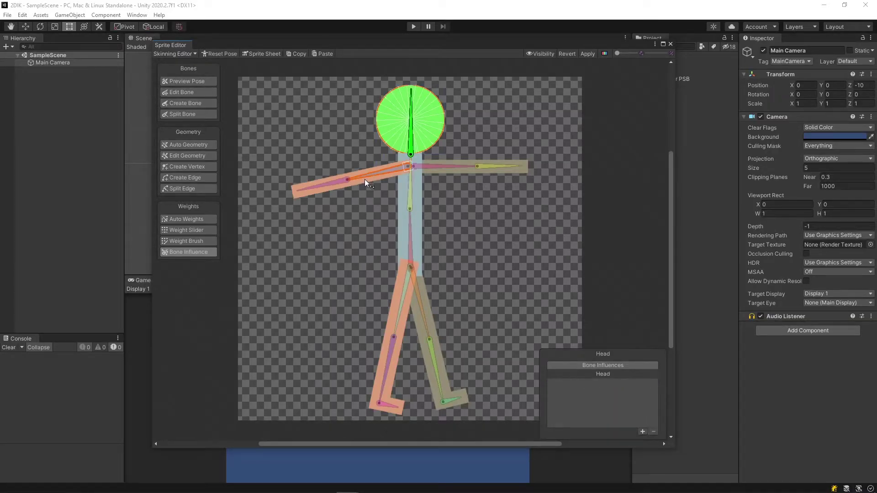
Test-bend an arm and a leg, then reset the skeleton to its default pose.
left_click_drag(364, 179, 322, 187)
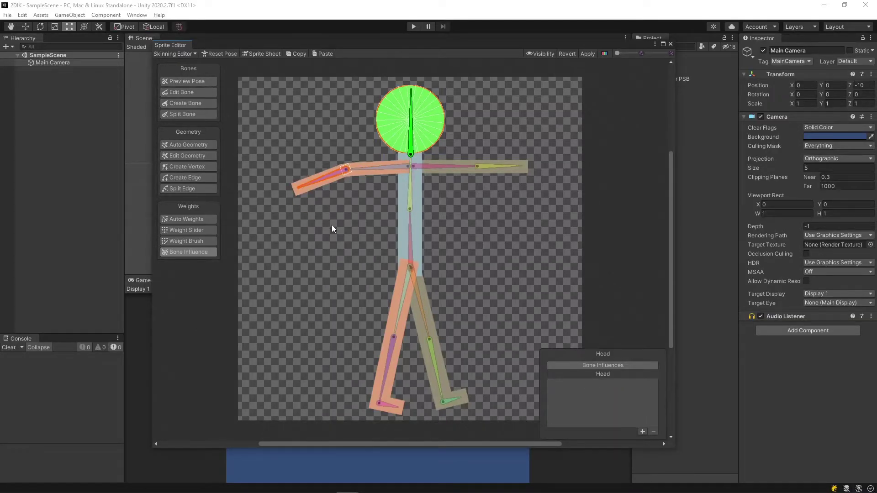
left_click_drag(399, 312, 329, 321)
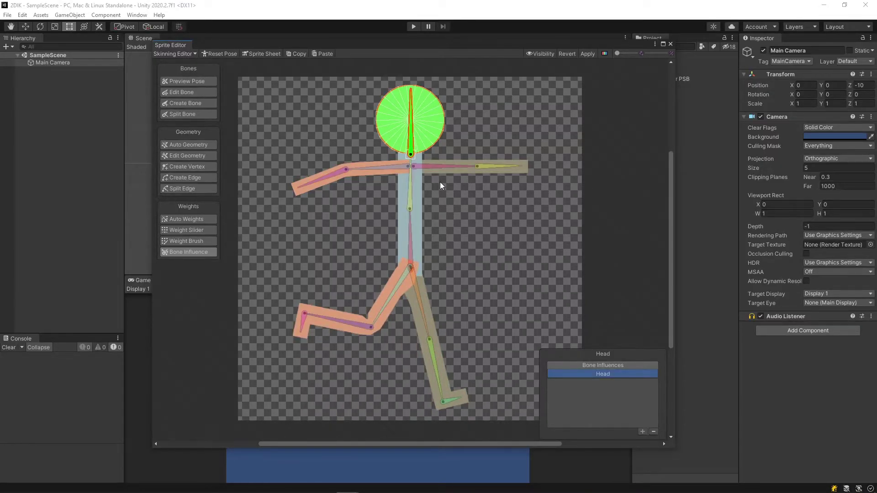
left_click(223, 53)
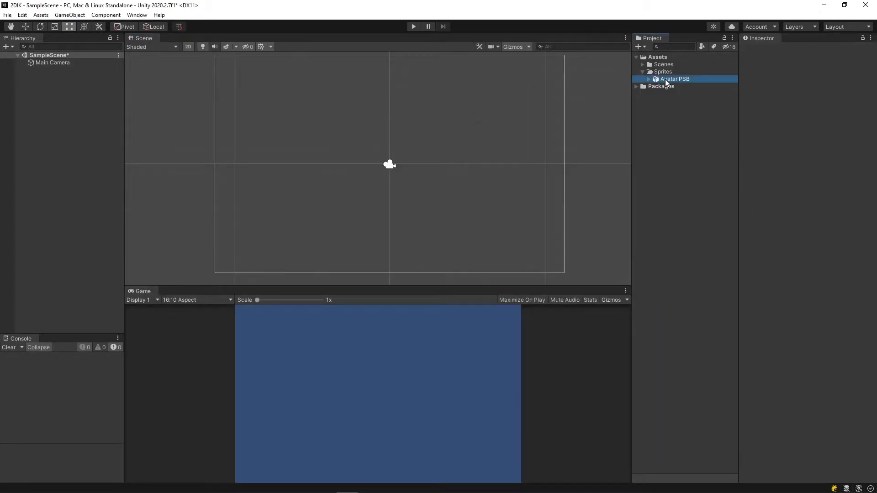
Place Avatar PSB in the scene and rotate its Spine 2 and Lower Back Leg bones.
left_click_drag(665, 78, 393, 248)
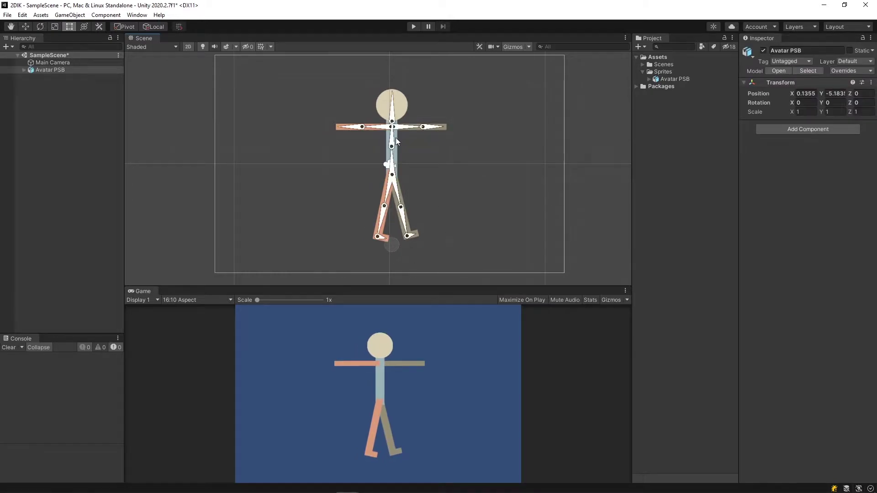
left_click(392, 110)
left_click_drag(392, 103, 381, 134)
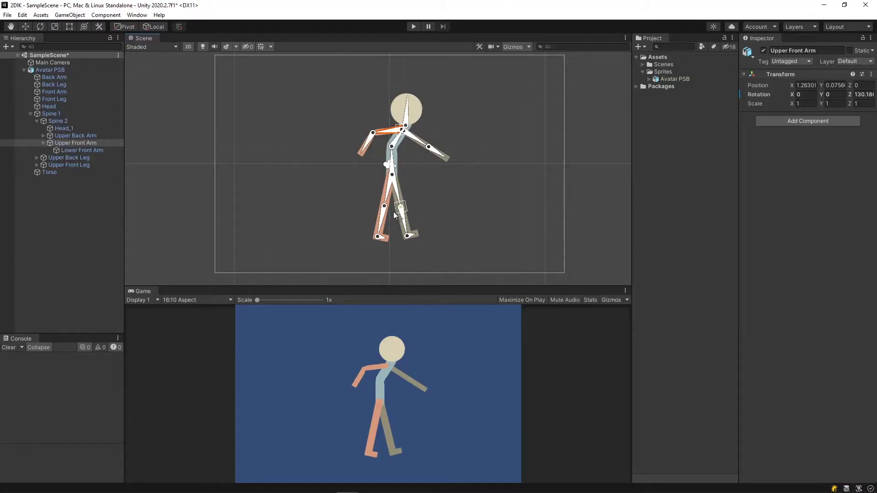
left_click_drag(403, 226, 431, 213)
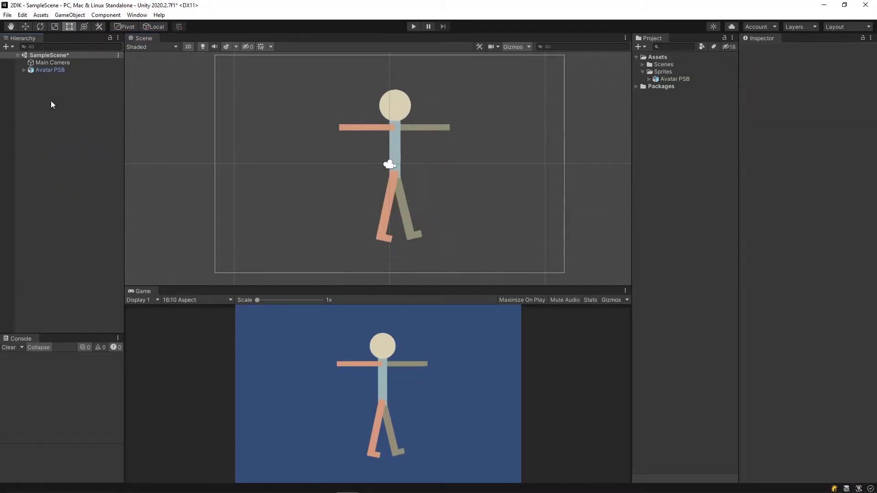
Expand Avatar PSB's hierarchy and inspect the Back Leg, Back Arm, Front Arm, Head and Front Leg sprites.
left_click(24, 70)
left_click(30, 113, "alt")
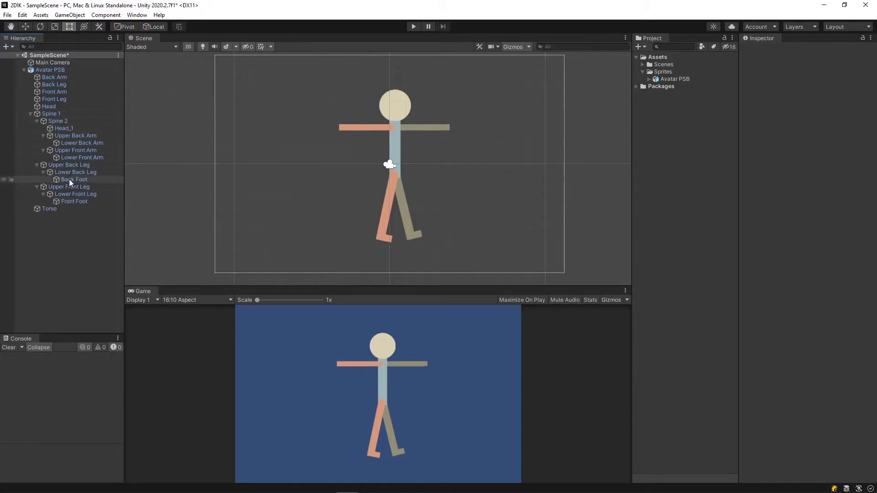
left_click(57, 83)
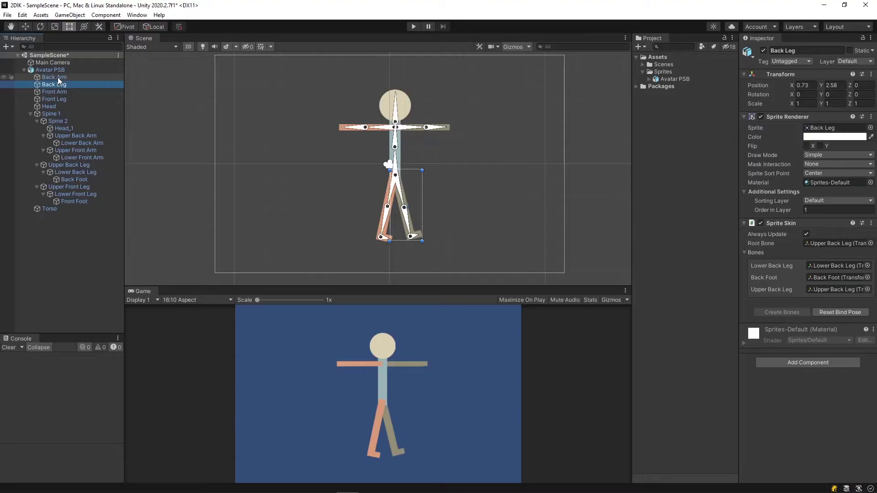
left_click(58, 78)
left_click(57, 85)
left_click(57, 92)
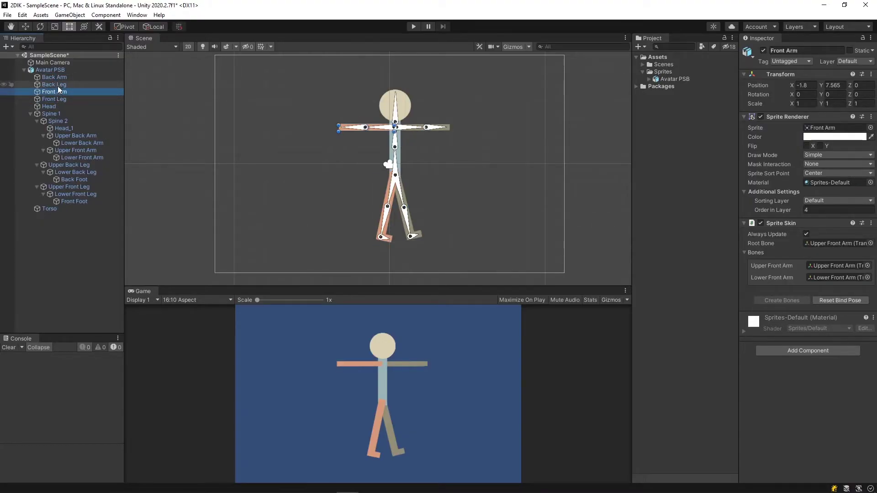
left_click(57, 86)
left_click(54, 107)
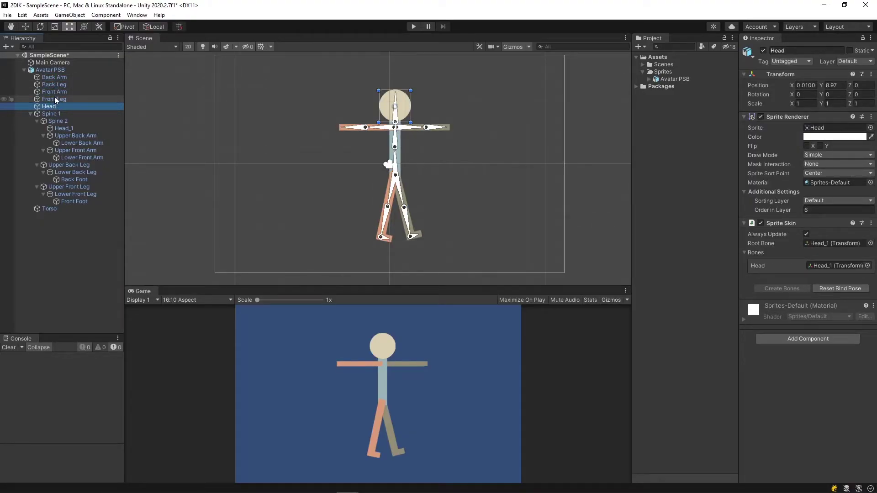
left_click(53, 98)
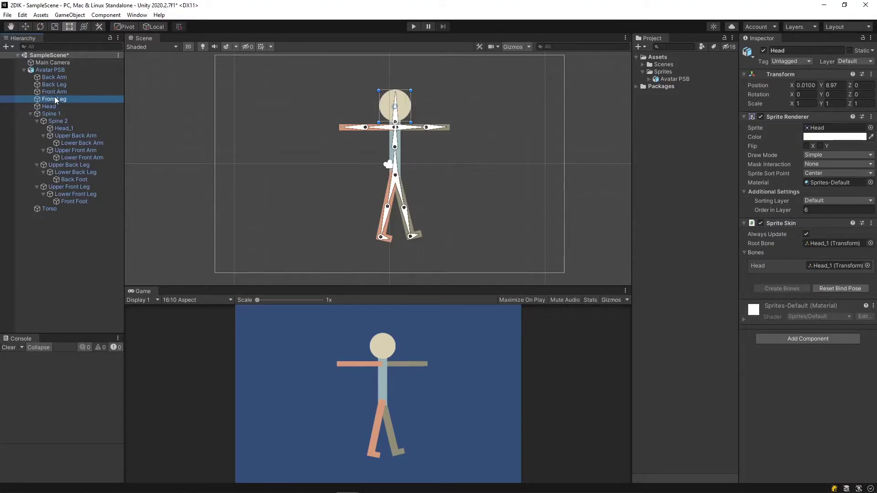
left_click(57, 85)
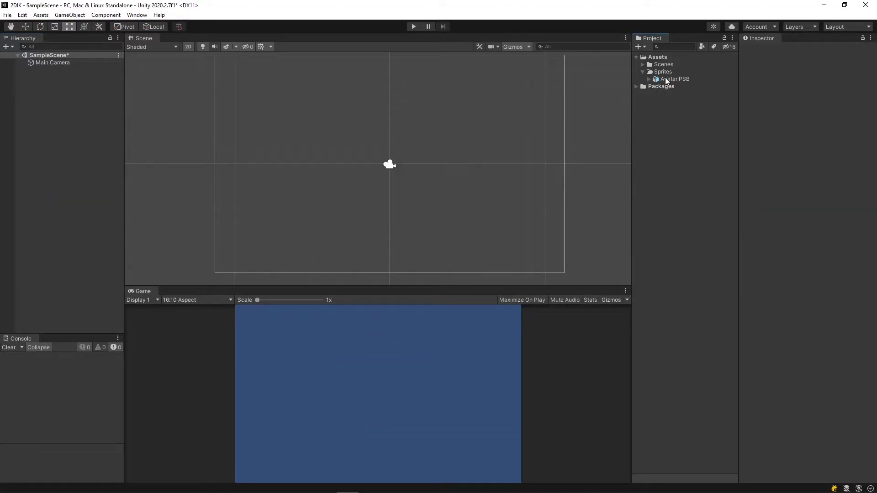
Create a prefab variant of Avatar PSB named Avatar and drag it into the scene.
left_click(666, 79)
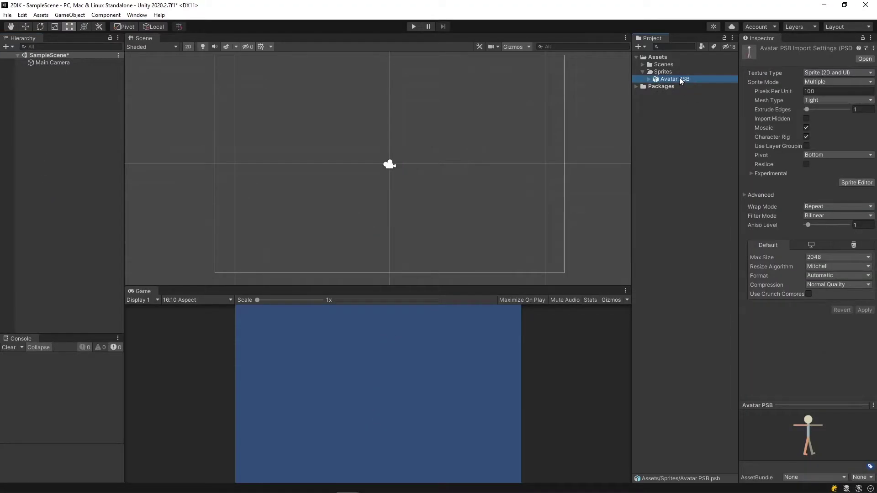
right_click(680, 81)
mouse_move(689, 84)
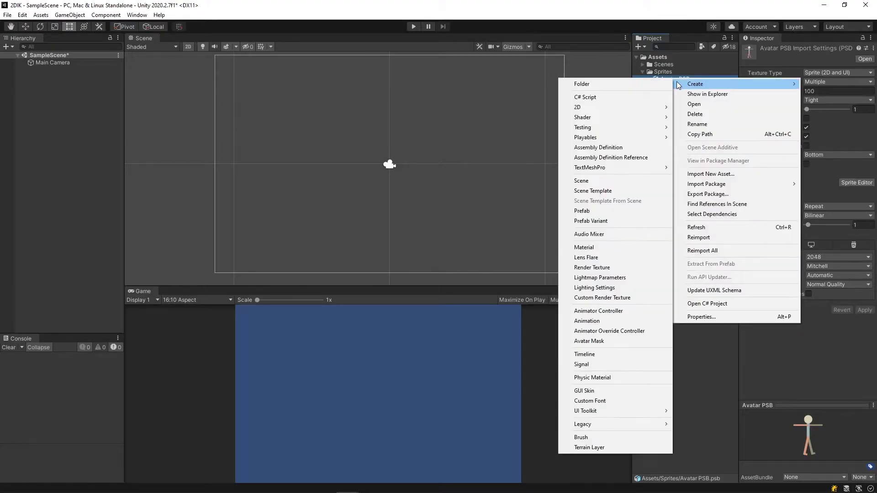
left_click(593, 222)
type("Avatar")
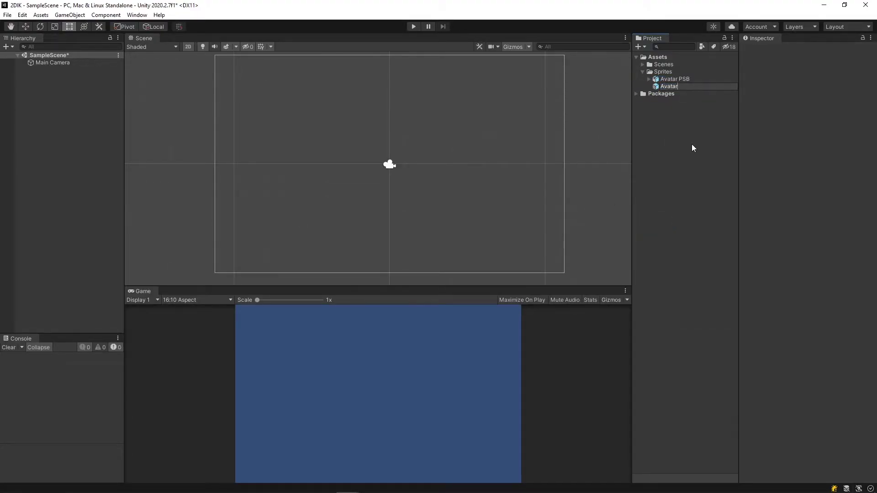
key("Return")
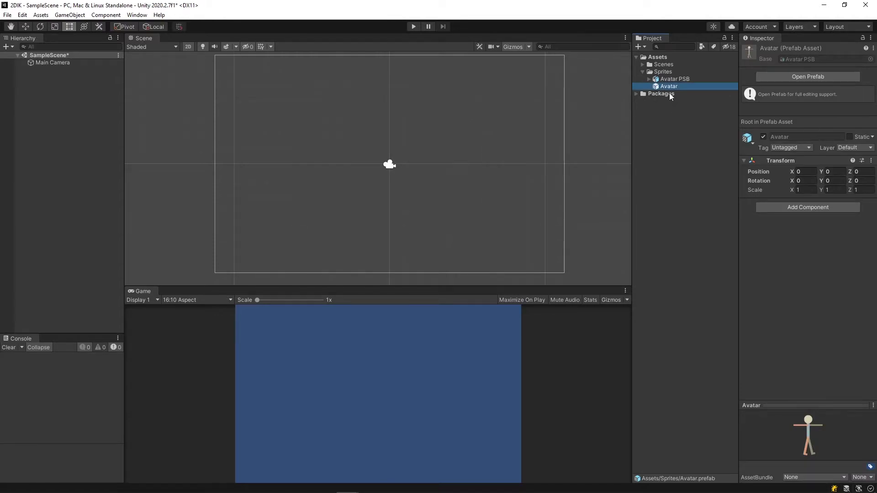
left_click_drag(667, 86, 428, 250)
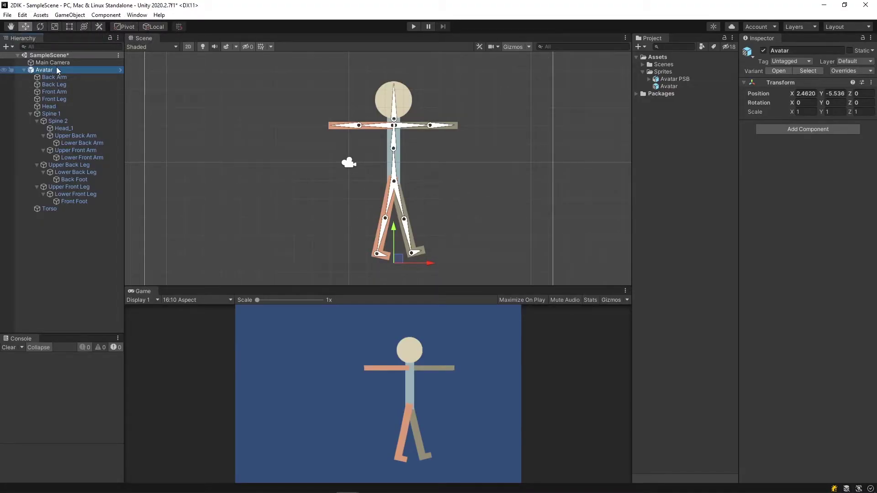
Add an IK Manager 2D to the Avatar with one Limb solver.
left_click(788, 128)
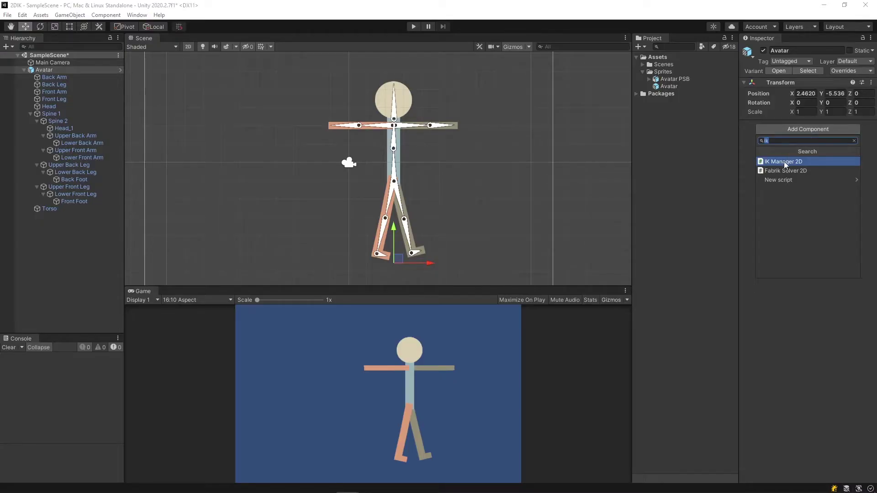
left_click(804, 161)
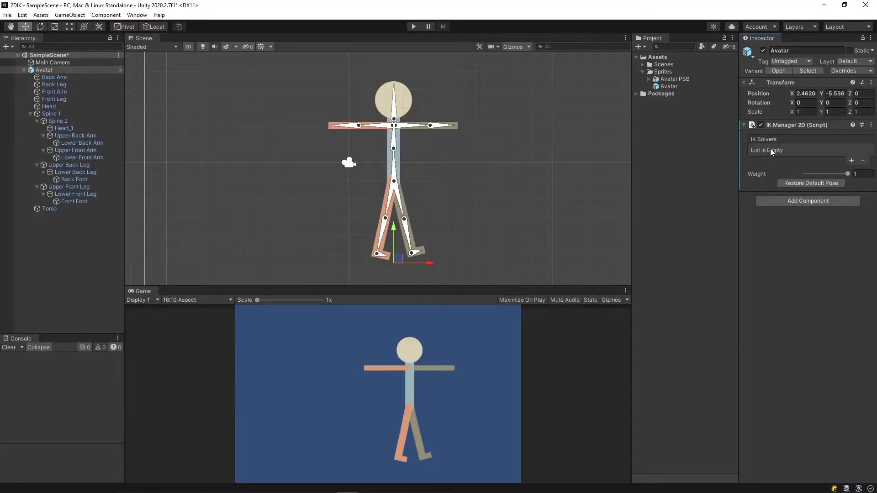
left_click(851, 160)
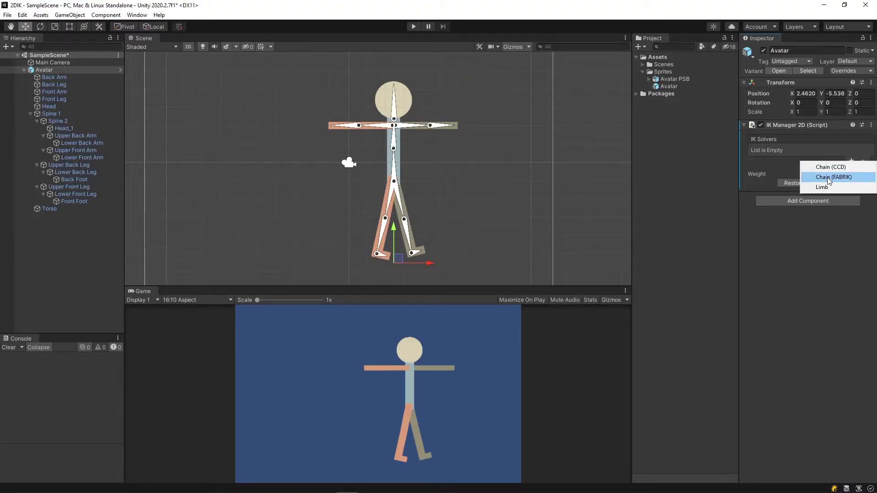
left_click(830, 187)
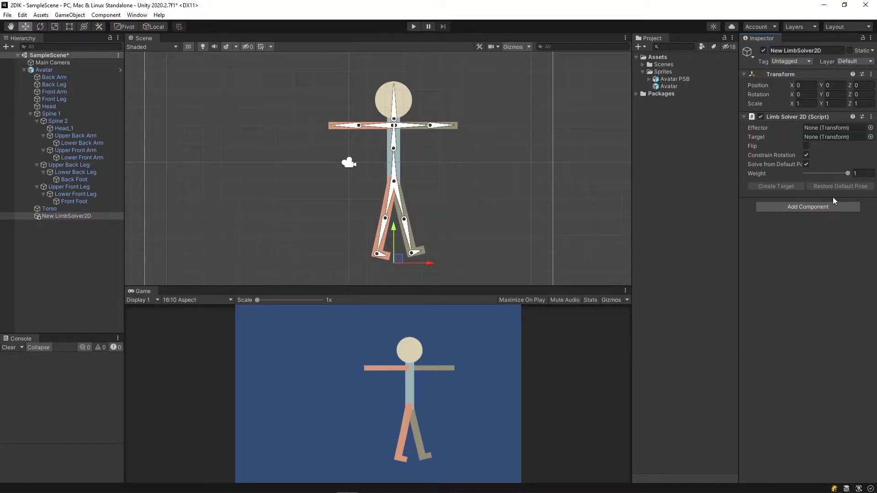
Rename the new limb solver to Front Arm Solver.
left_click(56, 216)
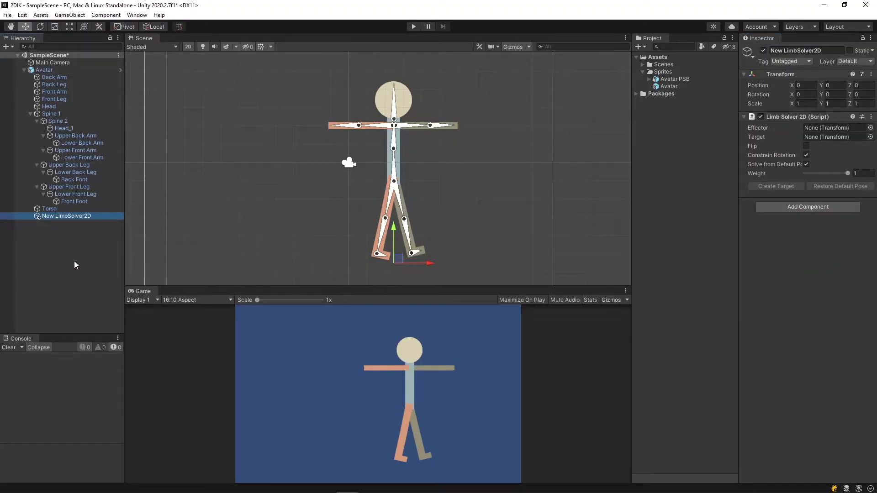
key("F2")
type("Front ")
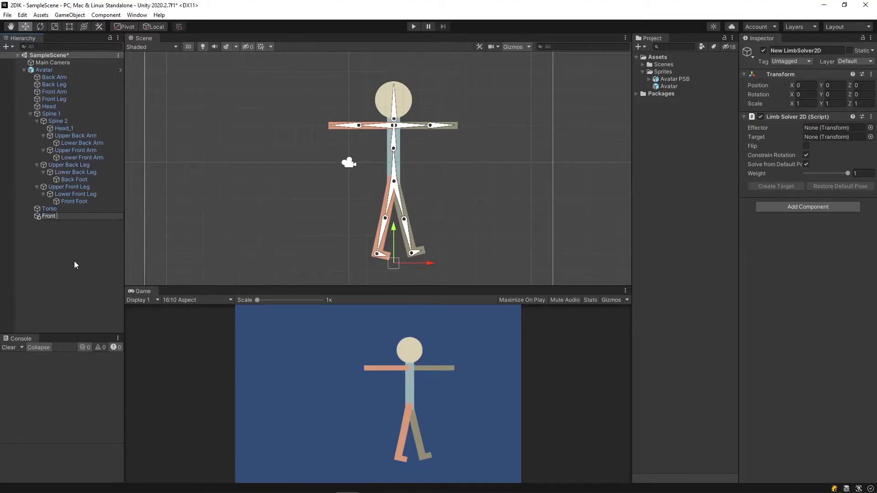
type("Arm Solver")
key("Return")
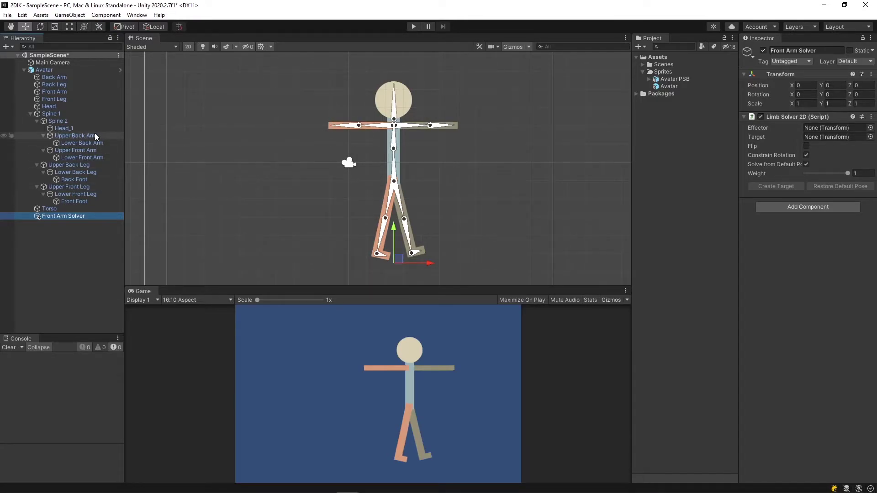
Create an empty child named Effector under Lower Front Arm and move it to the hand end.
left_click(82, 157)
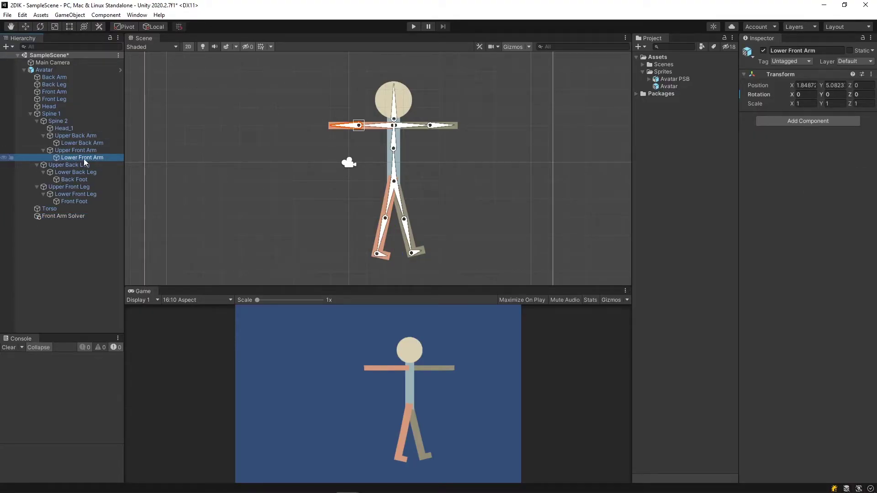
right_click(83, 159)
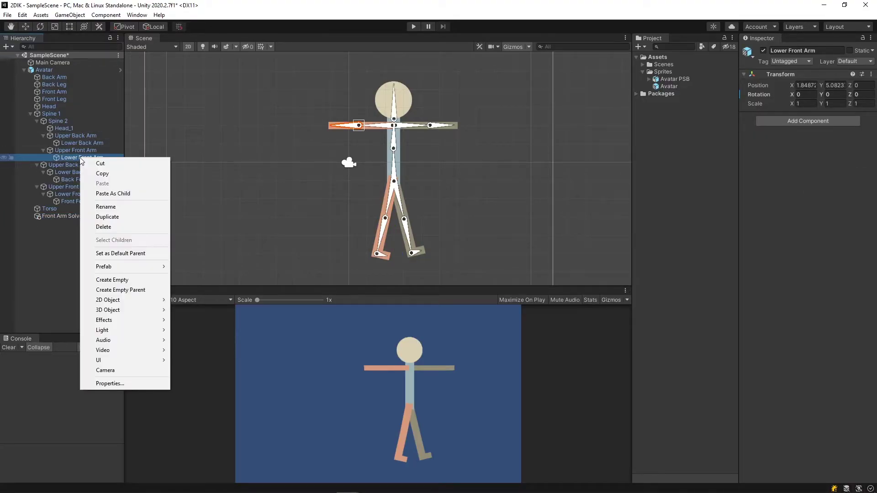
left_click(114, 280)
type("Effe")
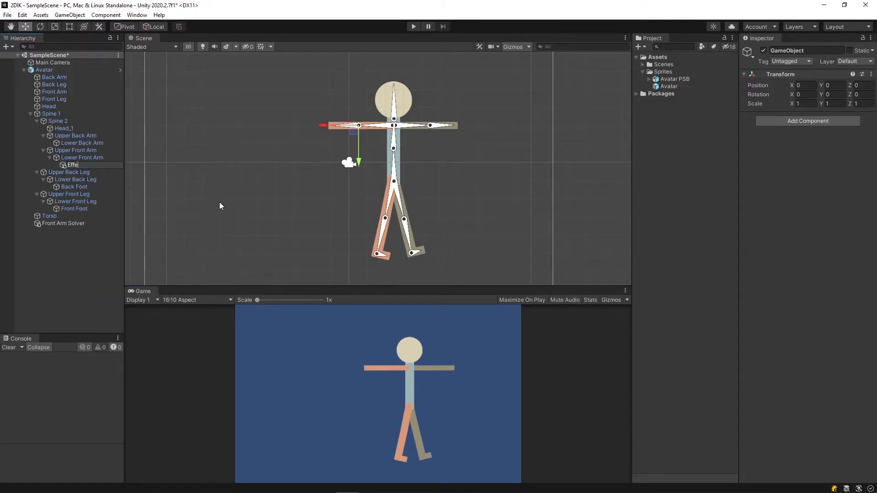
type("ctor")
key("Return")
scroll(328, 118, "up", 3)
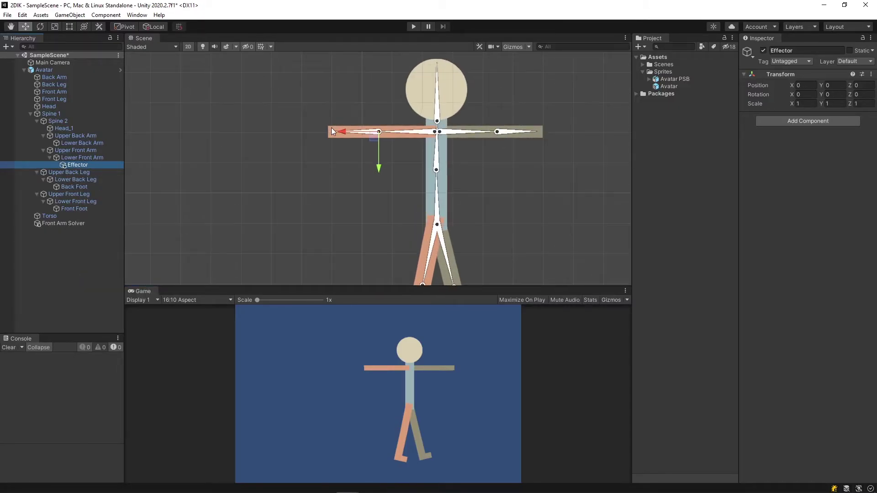
left_click_drag(339, 133, 299, 134)
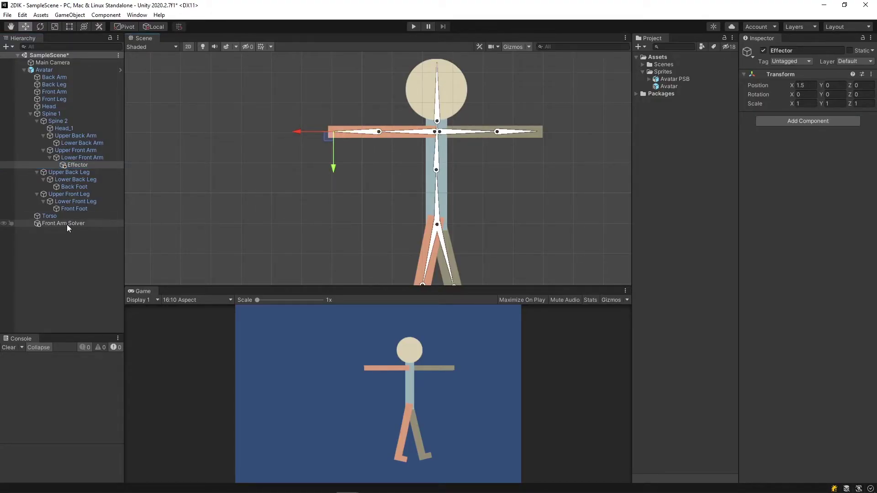
Assign Effector to Front Arm Solver, create its target, and move Front Arm Solver_Target to bend the arm.
left_click(67, 223)
left_click_drag(77, 164, 826, 129)
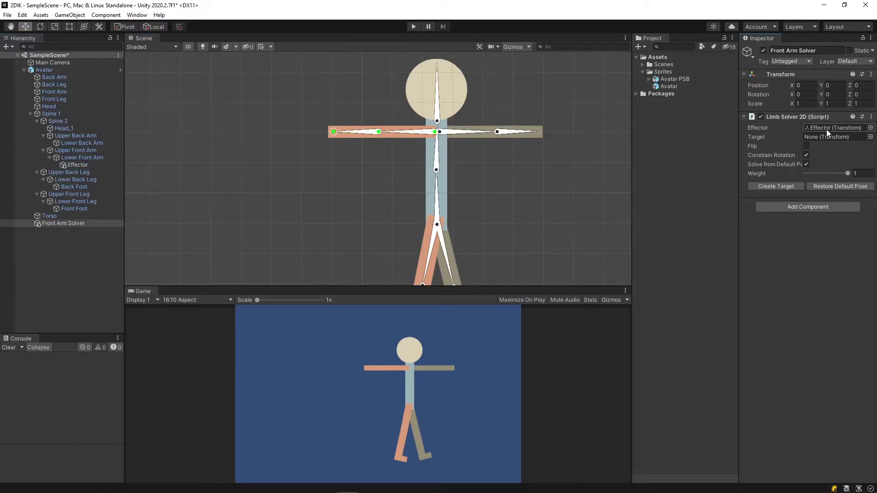
left_click(770, 186)
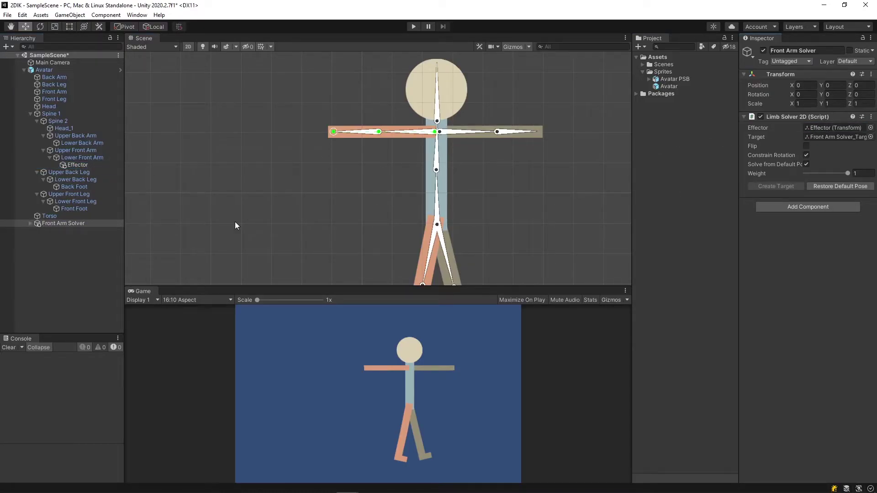
left_click(31, 223)
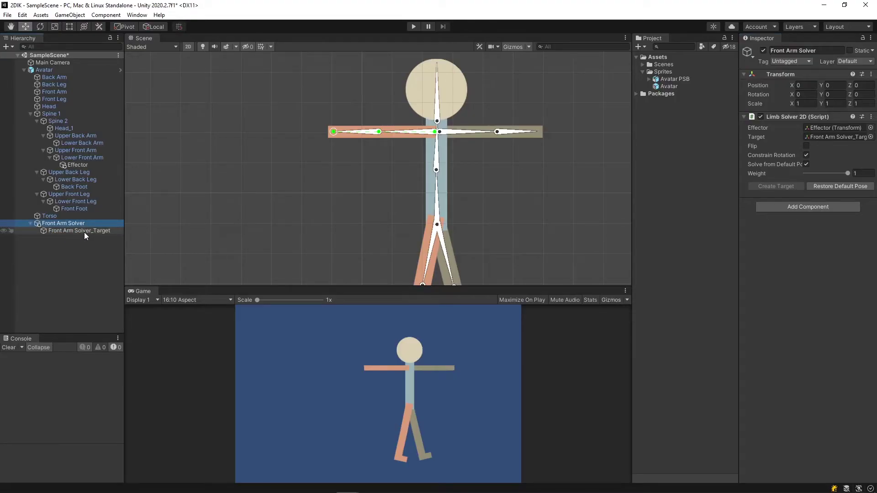
left_click(80, 230)
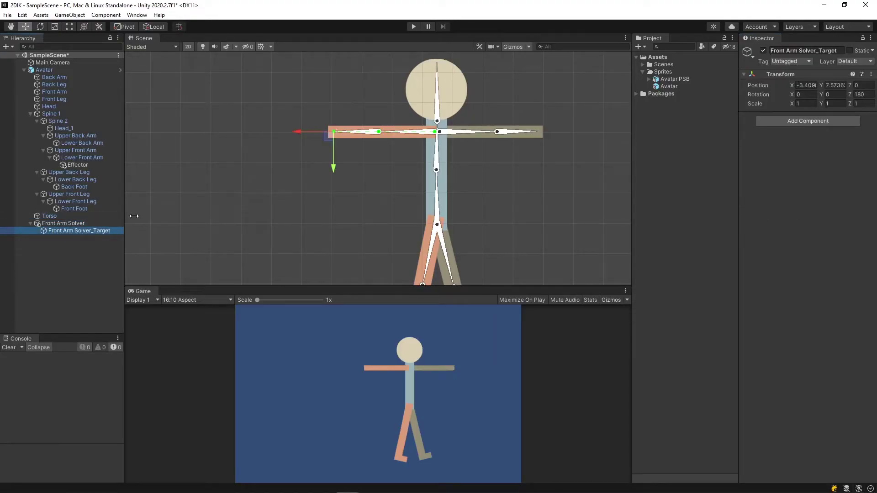
left_click_drag(328, 137, 310, 131)
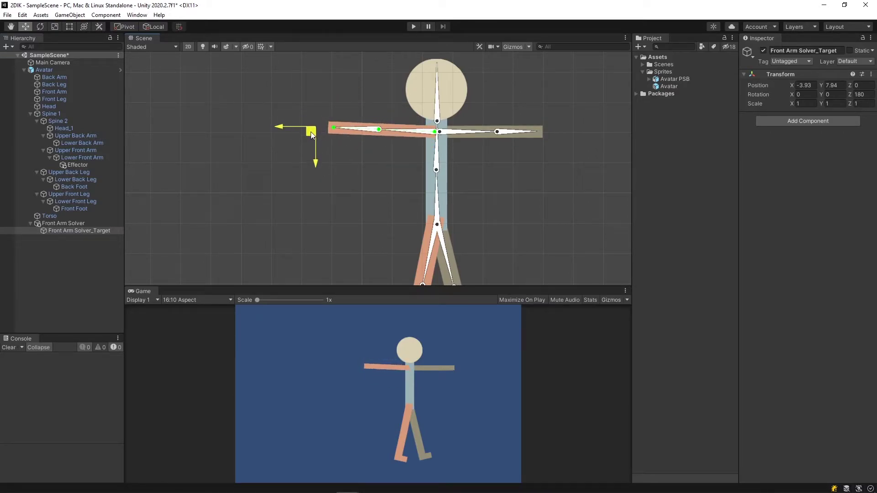
double_click(44, 70)
Add a second Limb solver on the Avatar's IK Manager and name it Back Arm Solver.
left_click(65, 267)
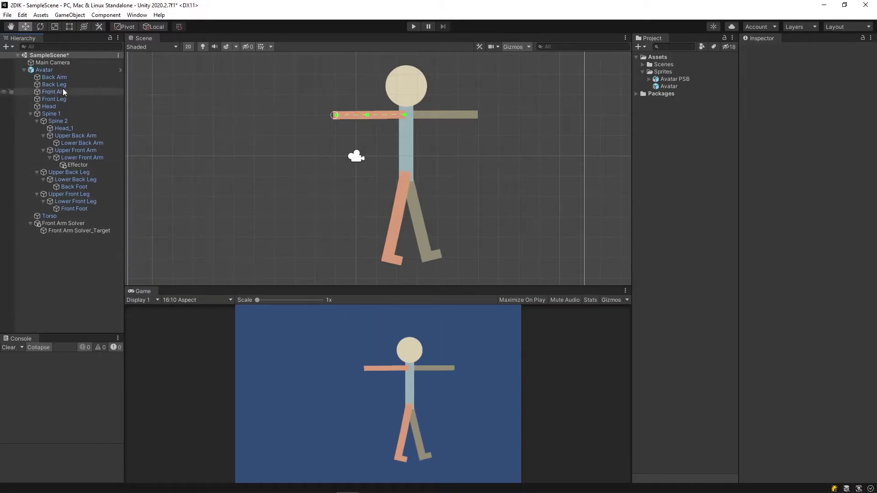
left_click(44, 69)
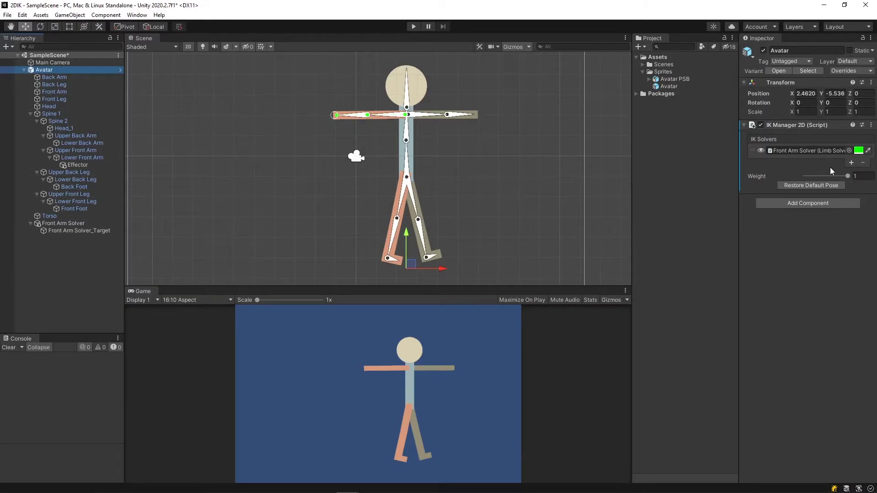
left_click(851, 163)
left_click(821, 188)
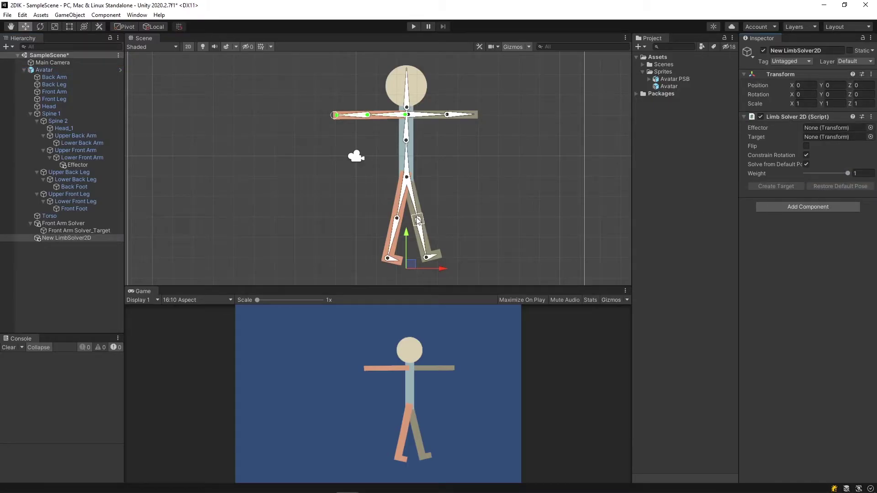
left_click(56, 237)
type("Back")
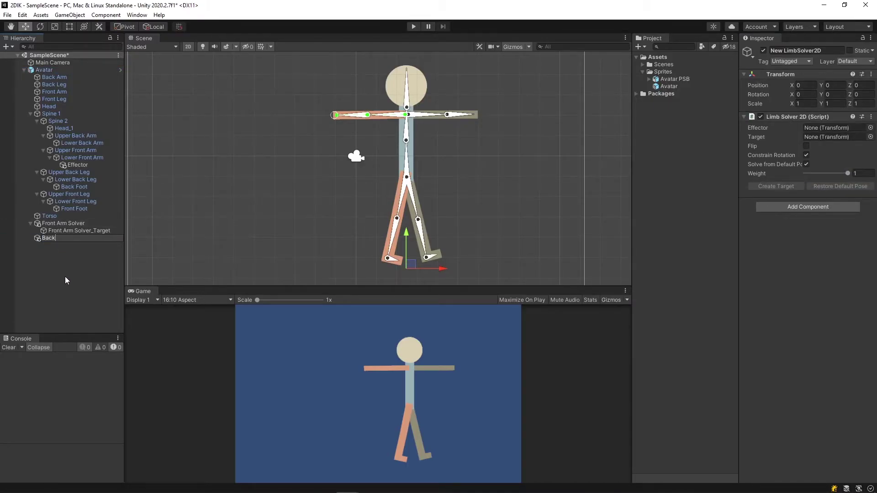
type(" Arm Solver")
key("Return")
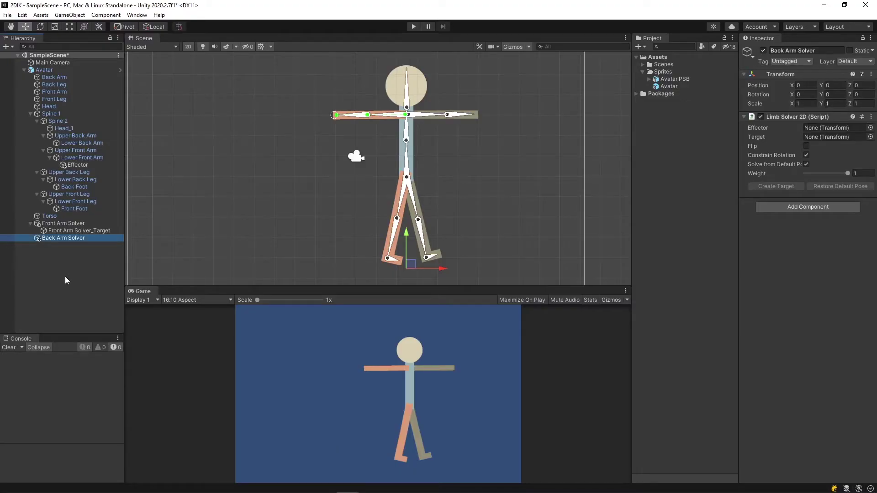
Create an empty Effector under Lower Back Arm and move it to the hand end.
left_click(97, 142)
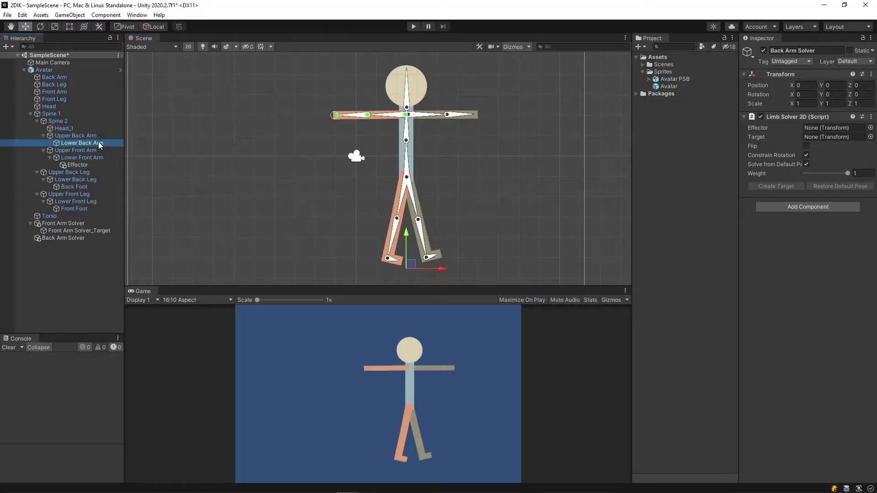
right_click(89, 142)
left_click(122, 261)
type("Ef")
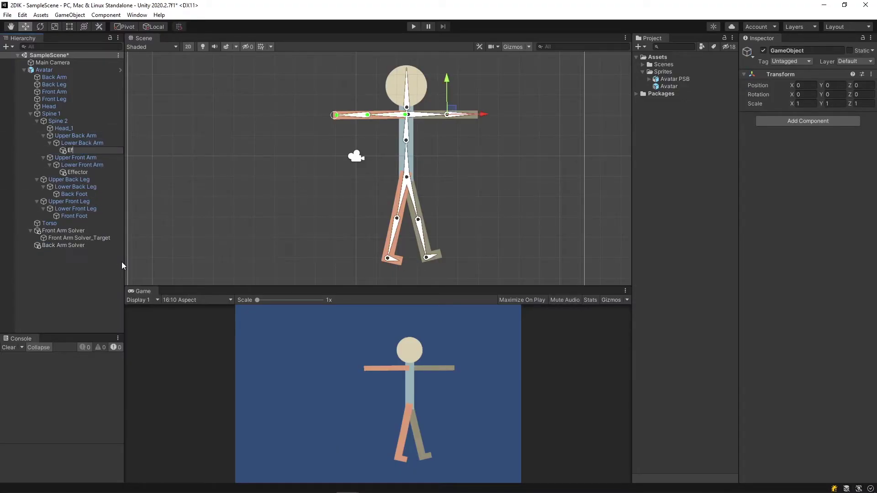
type("fector")
key("Return")
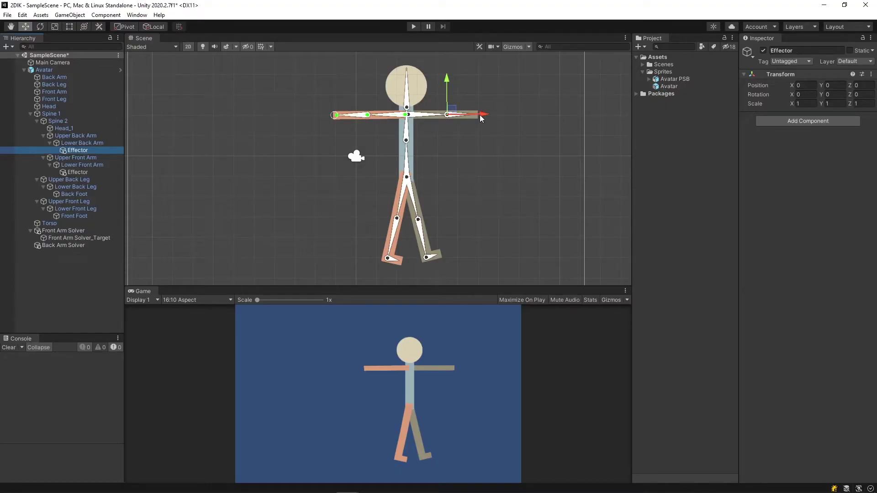
left_click_drag(452, 109, 481, 112)
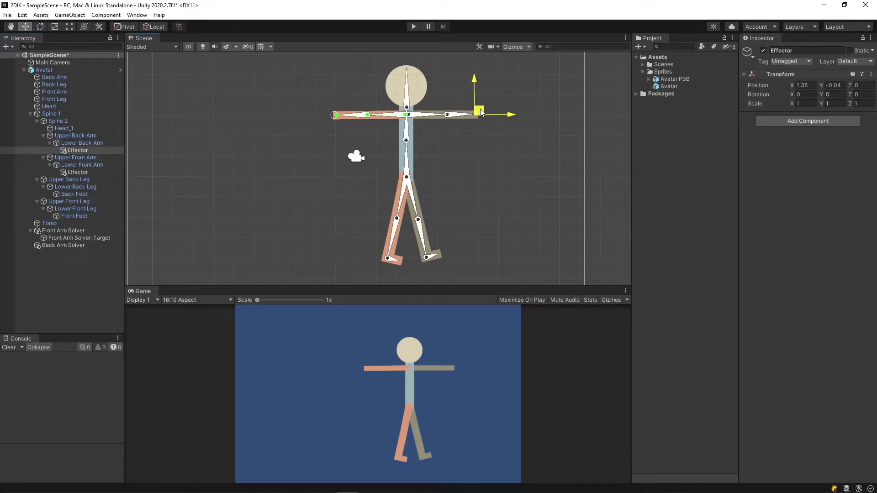
Assign the back arm Effector to Back Arm Solver, create its target, and pull it to bend the arm.
left_click(68, 245)
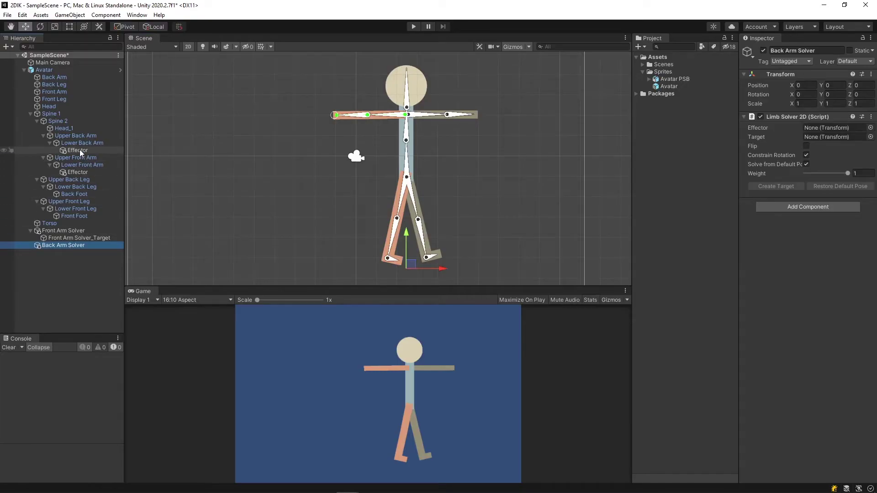
left_click_drag(80, 149, 826, 131)
left_click(778, 187)
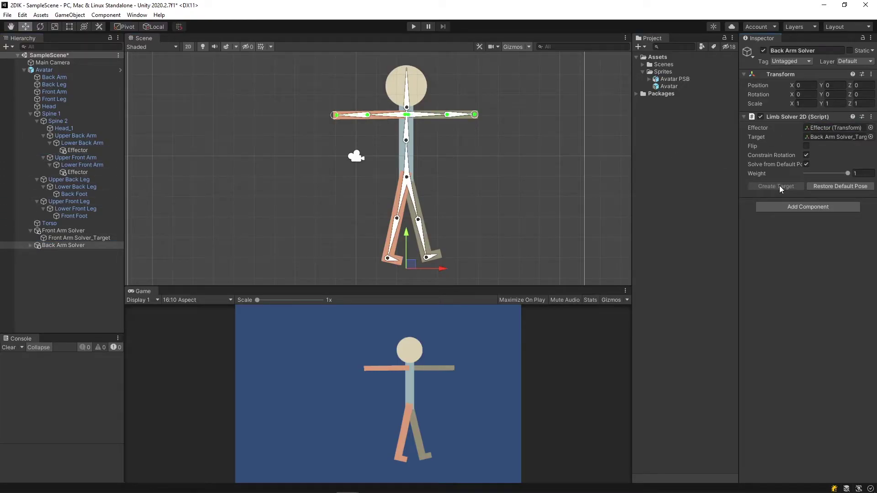
left_click(29, 246)
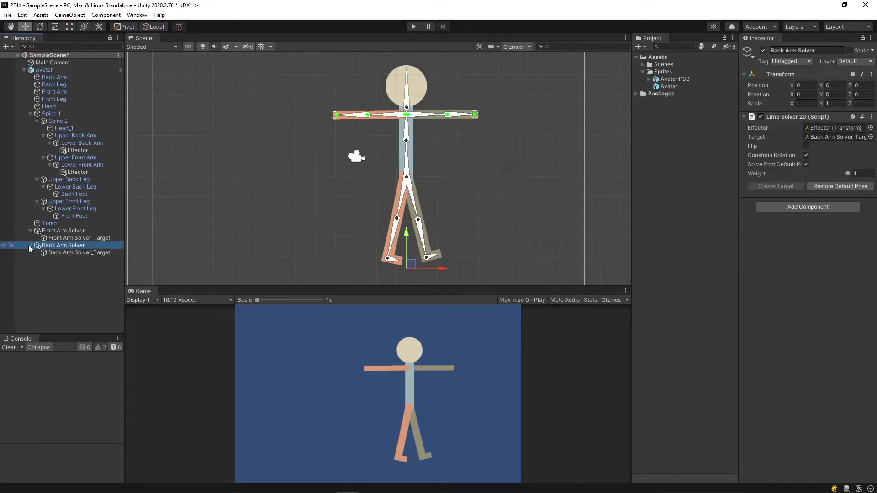
left_click(78, 253)
mouse_move(479, 112)
left_mouse_down()
mouse_move(457, 90)
mouse_move(457, 109)
mouse_move(510, 146)
mouse_move(474, 112)
mouse_move(482, 115)
left_mouse_up()
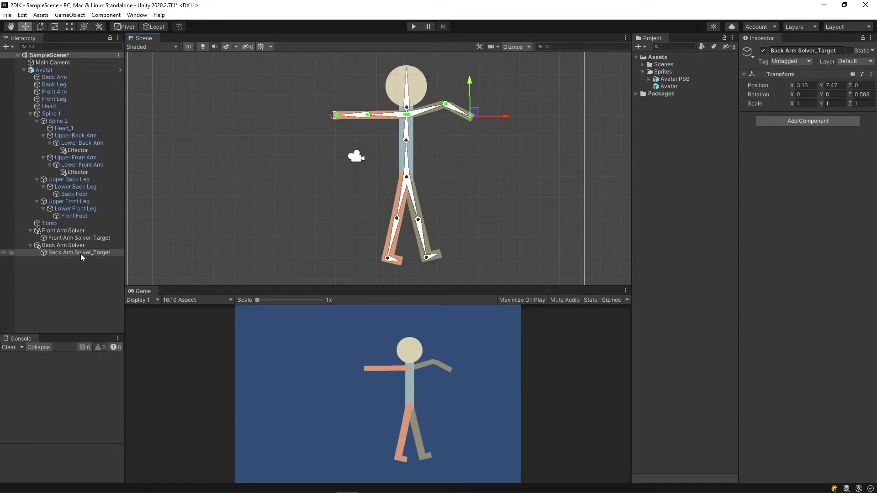
Turn on Flip in Back Arm Solver and test the elbow bend by moving its target.
left_click(65, 245)
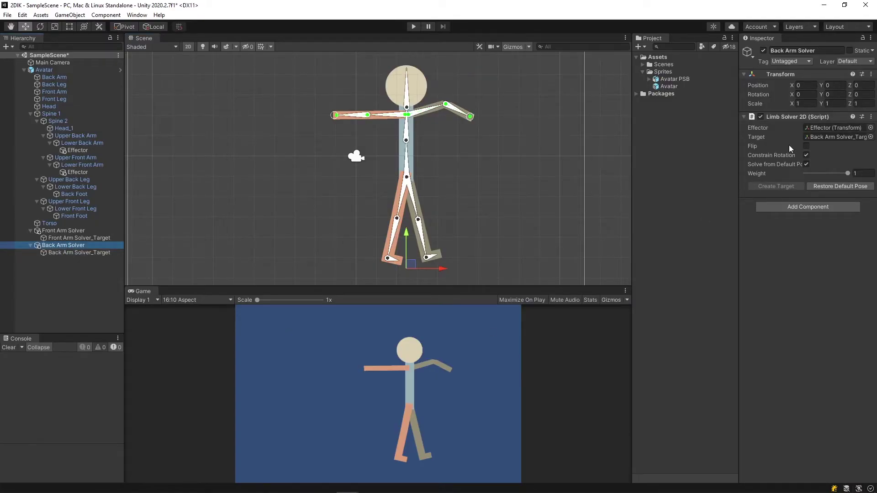
left_click(806, 147)
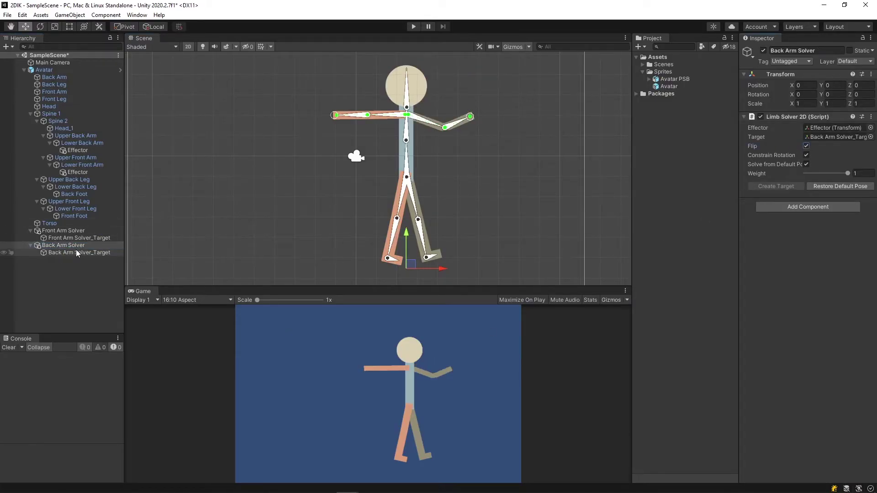
left_click(469, 116)
mouse_move(475, 115)
left_mouse_down()
mouse_move(485, 102)
mouse_move(434, 112)
mouse_move(480, 112)
left_mouse_up()
left_click(233, 211)
left_click(89, 306)
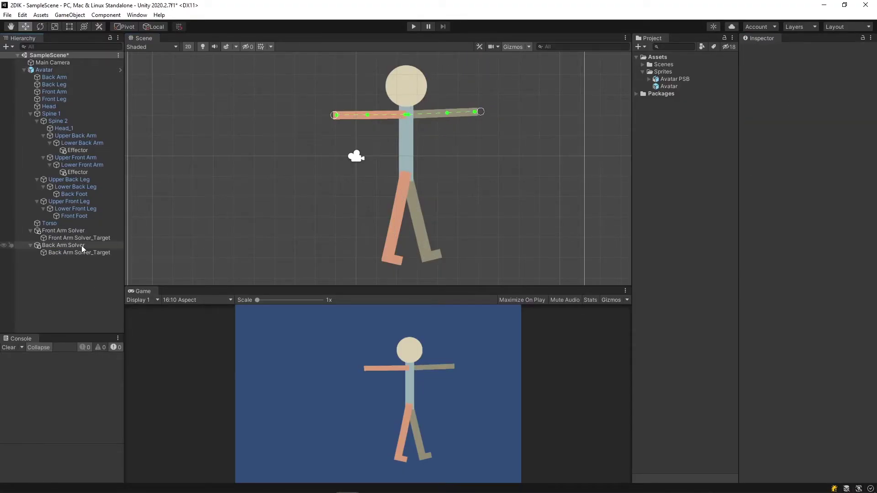
Add a new Limb solver to the Avatar's IK Manager named Back Leg Solver.
left_click(51, 69)
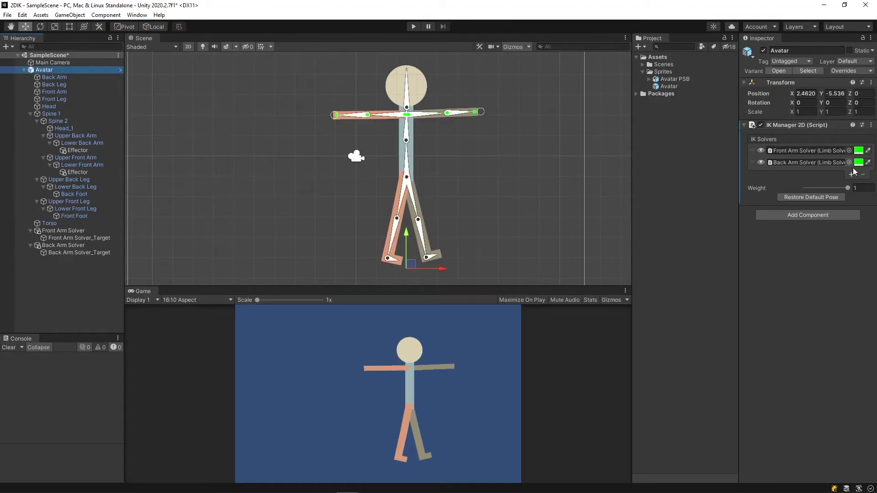
left_click(852, 176)
left_click(832, 199)
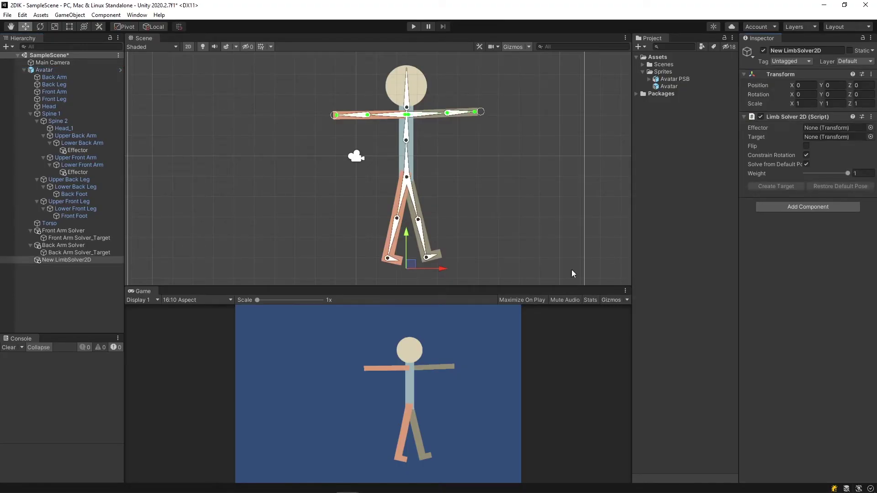
left_click(73, 261)
type("Back Leg Solver")
key("Return")
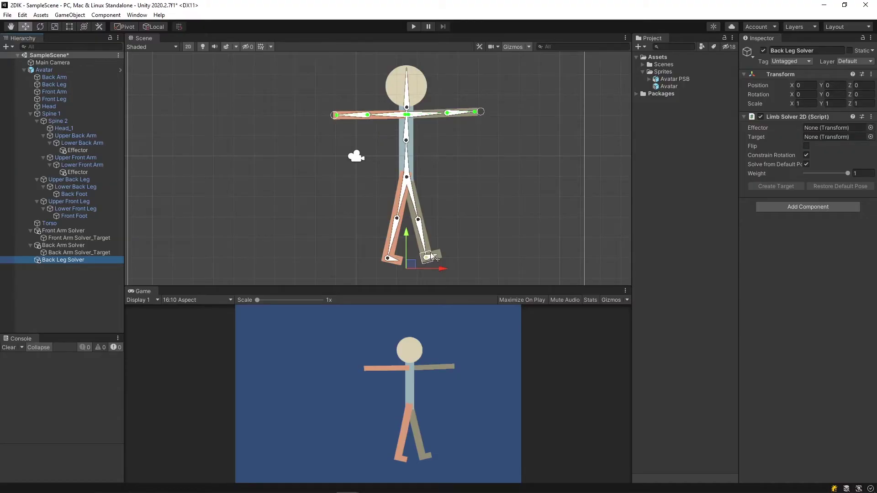
Create an empty Effector under Lower Back Leg and place it at the back foot's tip.
left_click(84, 187)
right_click(82, 186)
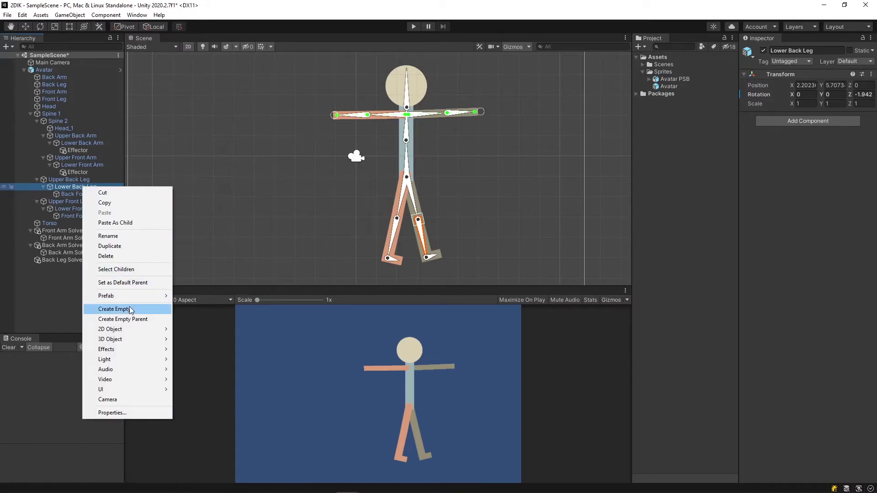
left_click(114, 309)
type("Effector")
key("Return")
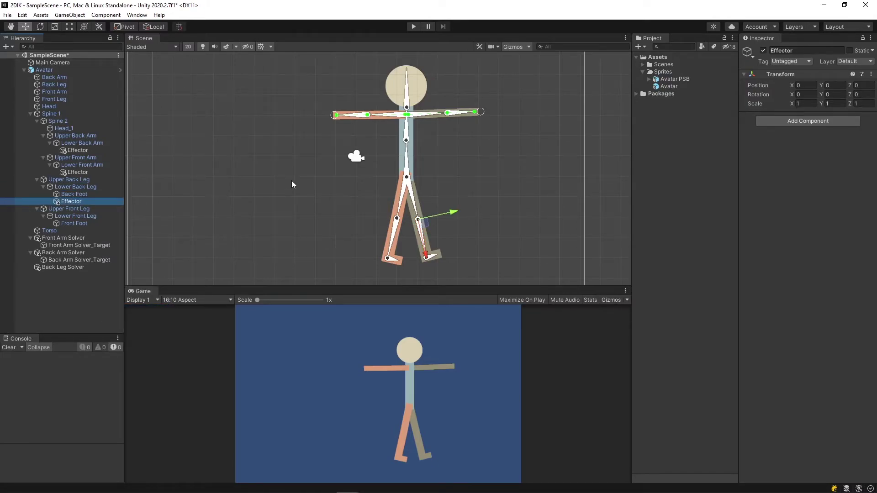
left_click_drag(425, 226, 421, 264)
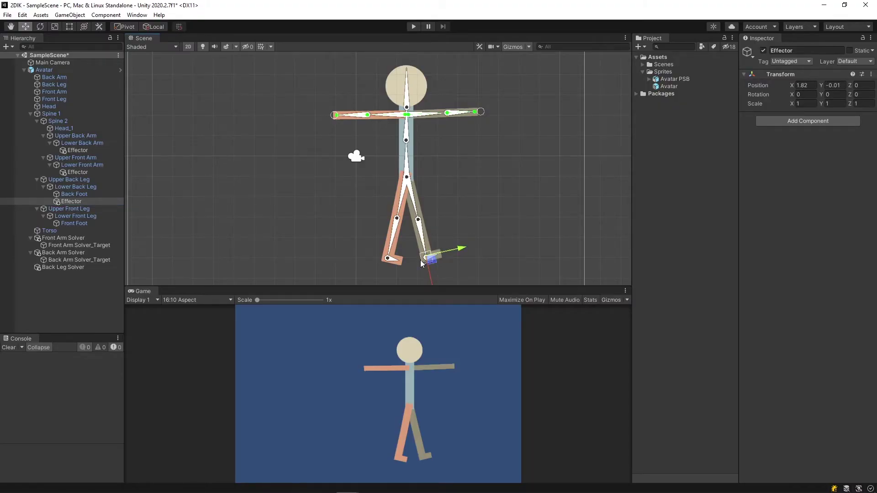
Assign the Effector to Back Leg Solver and generate Back Leg Solver_Target.
left_click(64, 267)
left_click_drag(85, 202, 822, 128)
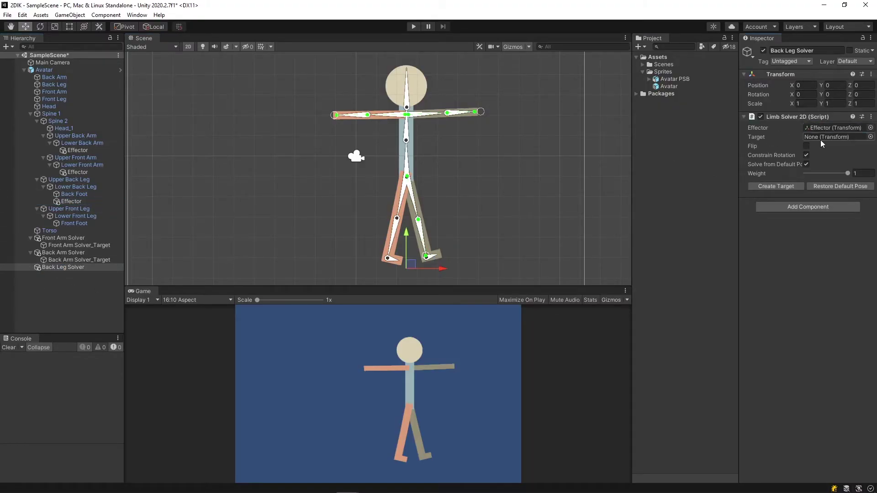
left_click(776, 187)
left_click(30, 267)
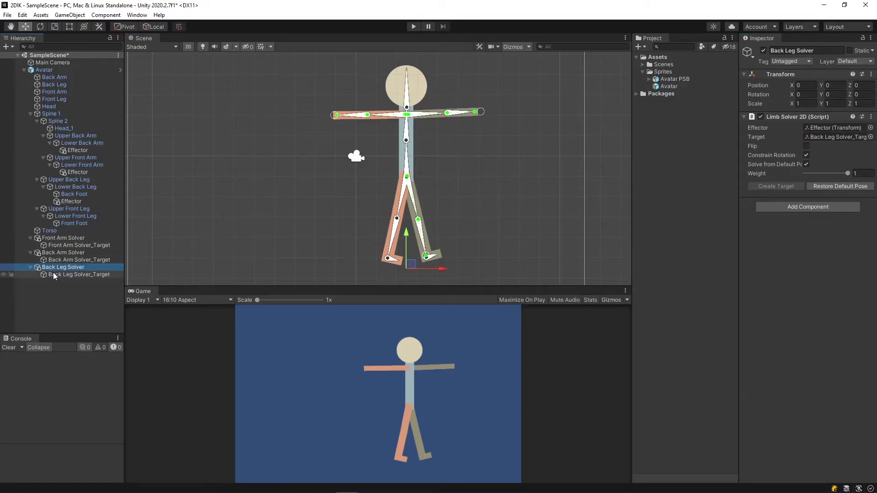
left_click(73, 274)
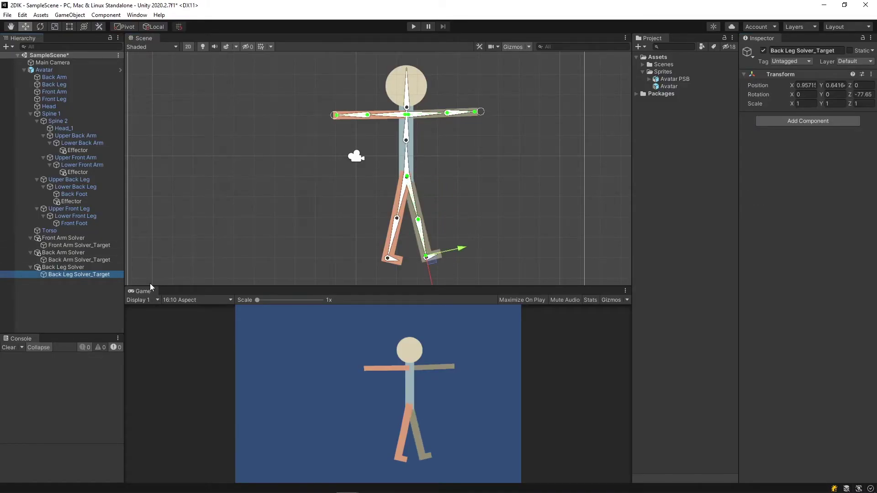
Add a Limb solver to the Avatar's IK Manager named Front Leg Solver.
left_click(44, 70)
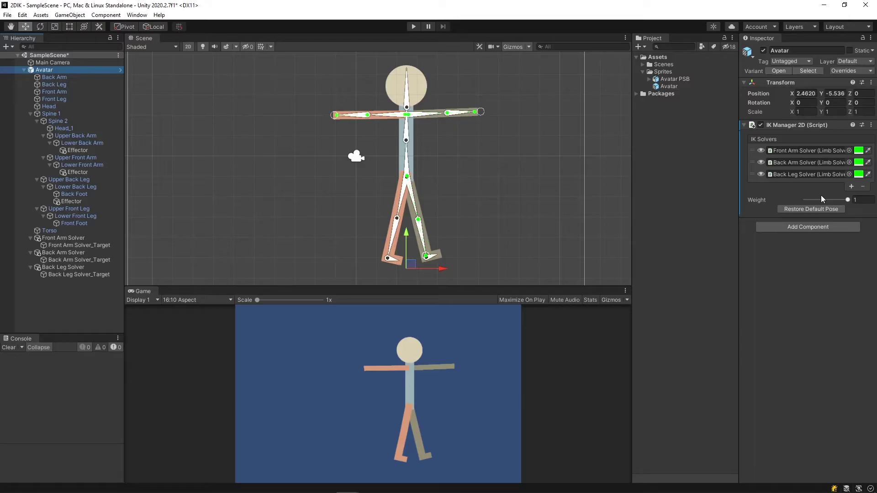
left_click(852, 186)
left_click(795, 268)
type("Front Leg Solver")
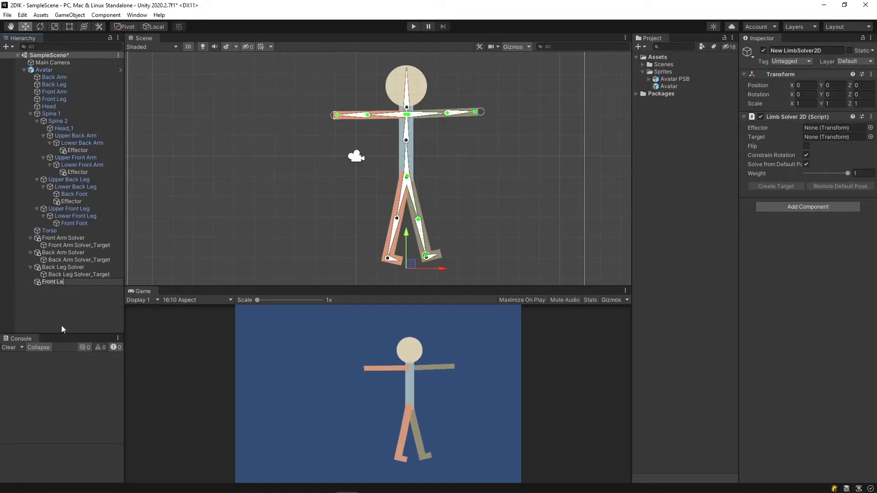
key("Return")
Create an empty Effector under Lower Front Leg and move it to the front foot's tip.
right_click(76, 224)
left_click(105, 338)
type("Effector")
key("Return")
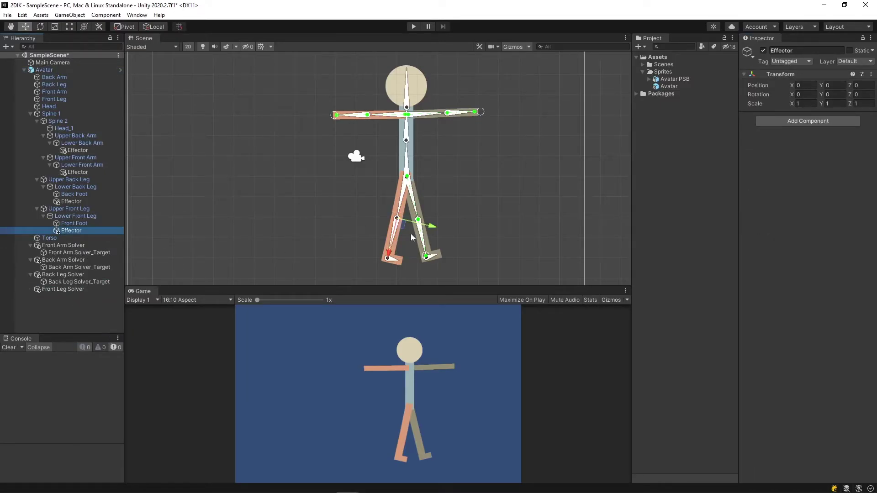
left_click_drag(391, 264, 392, 268)
Assign the Effector to Front Leg Solver, generate its target, and set handles to Center.
left_click(63, 289)
left_click_drag(71, 230, 839, 127)
left_click(776, 189)
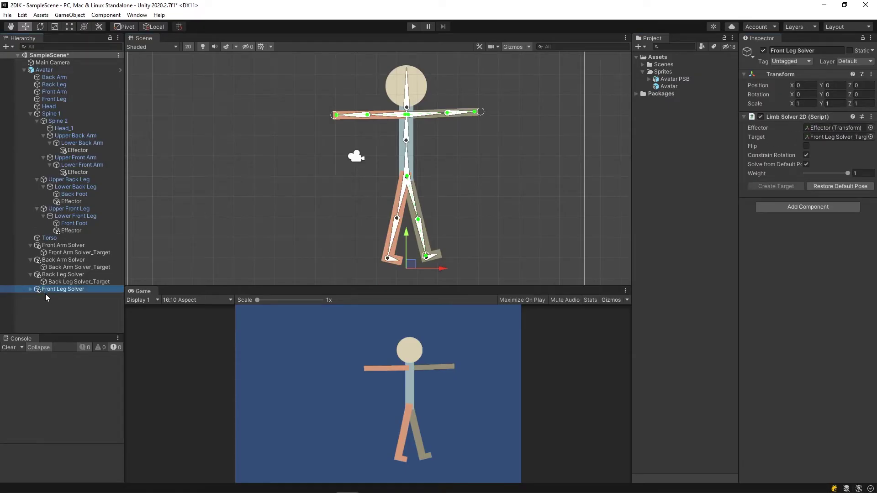
left_click(389, 264)
left_click(366, 269)
left_click(87, 253)
key("z")
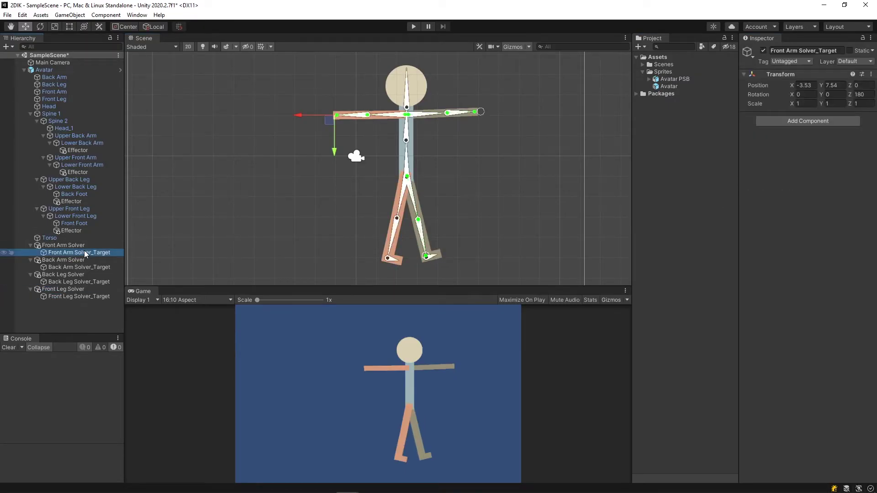
left_click_drag(333, 119, 344, 134)
left_click(87, 282)
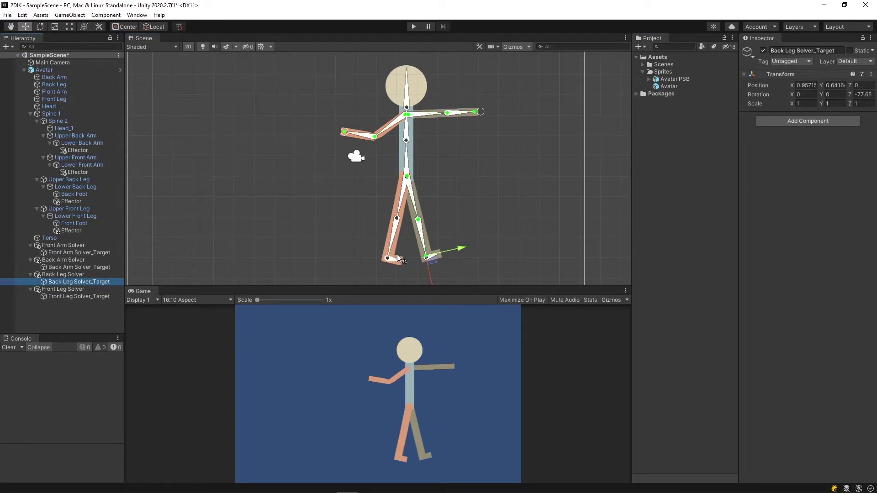
left_click_drag(430, 262, 431, 234)
left_click(78, 297)
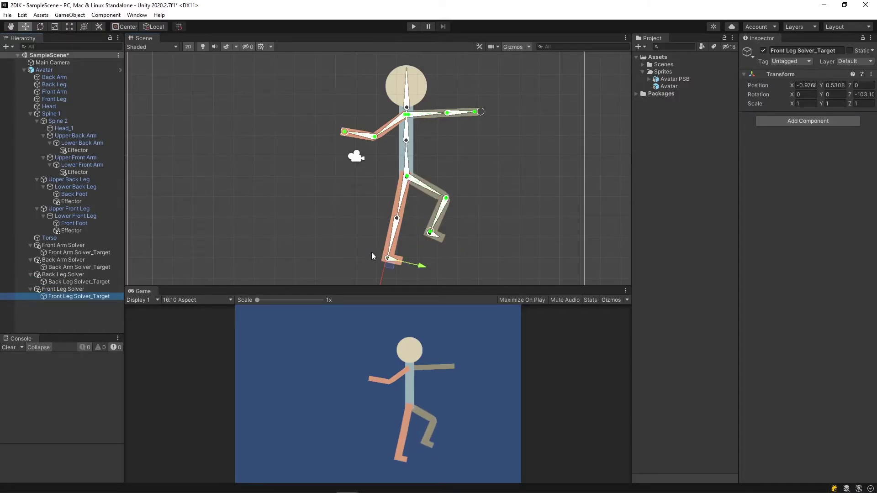
left_click_drag(389, 263, 363, 211)
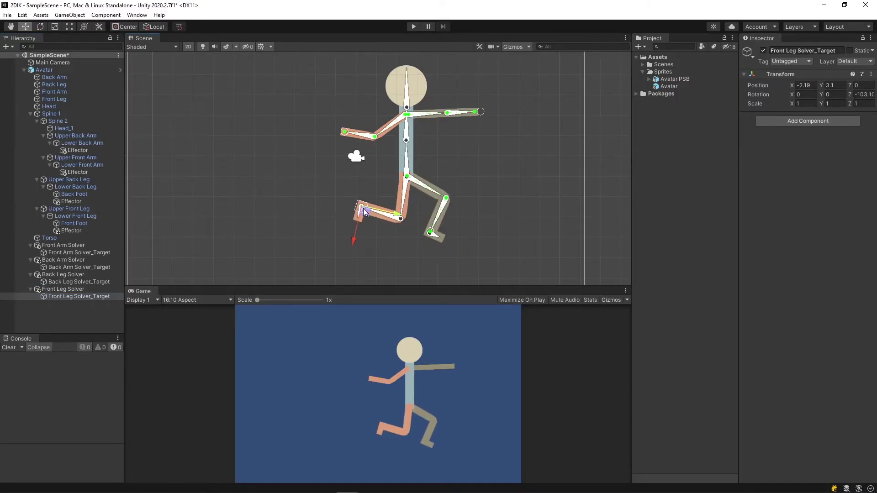
left_click(307, 169)
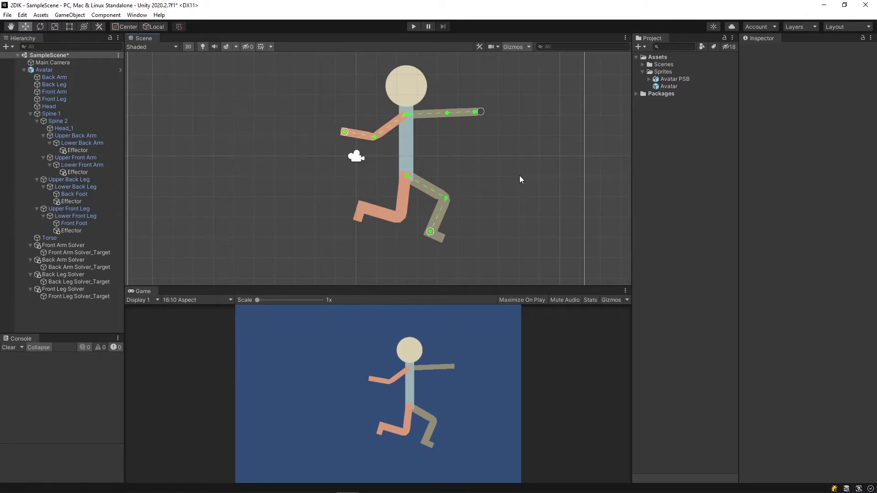
left_click(53, 69)
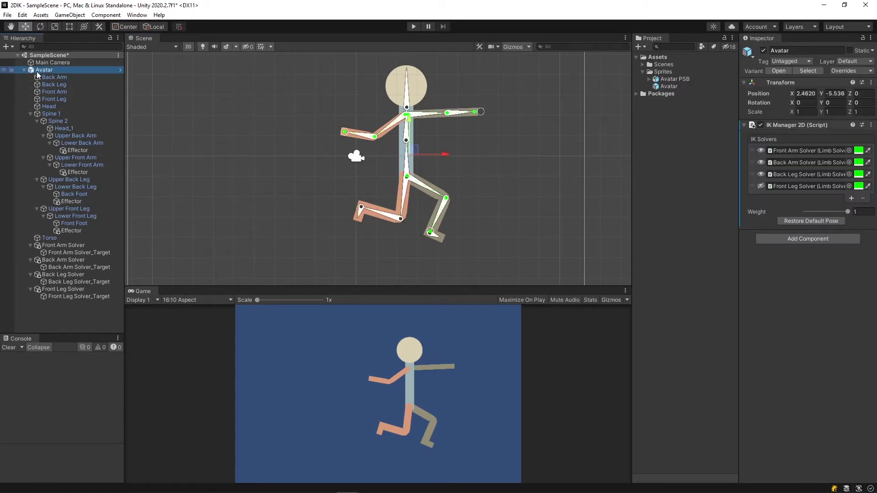
left_click(806, 221)
left_click(505, 197)
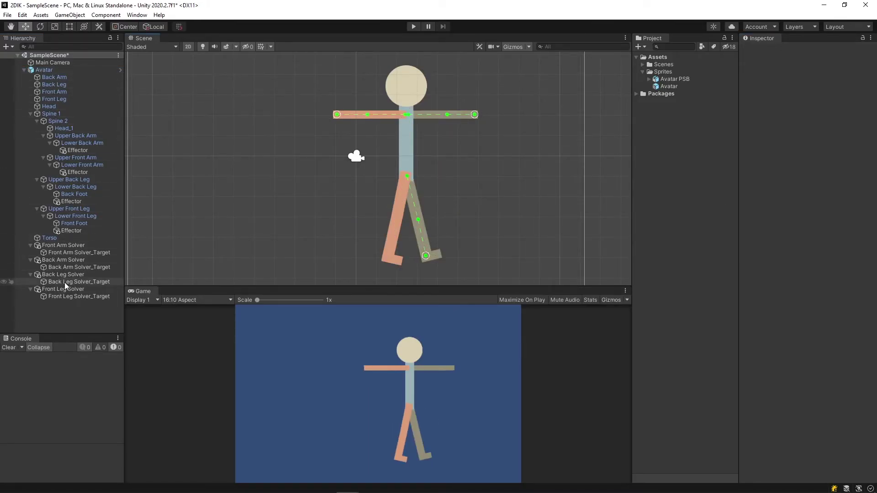
Create an empty Solvers object and move all four limb solvers into it.
right_click(47, 69)
left_click(77, 192)
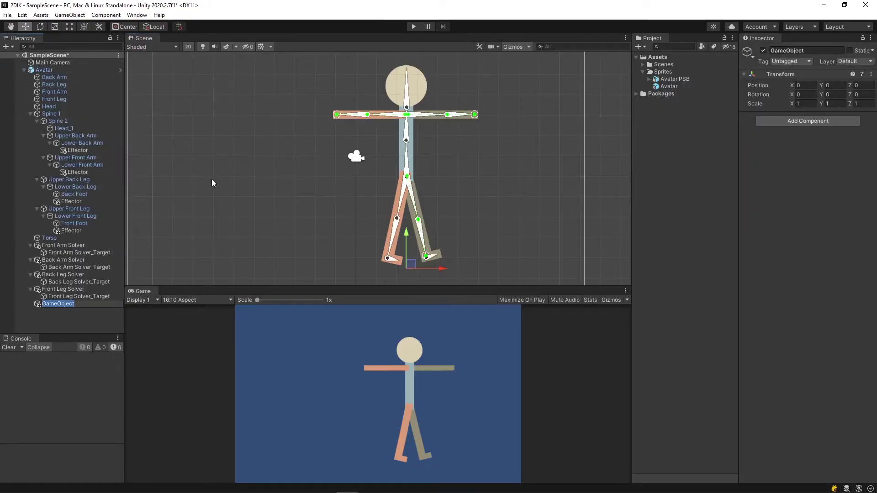
key("Return")
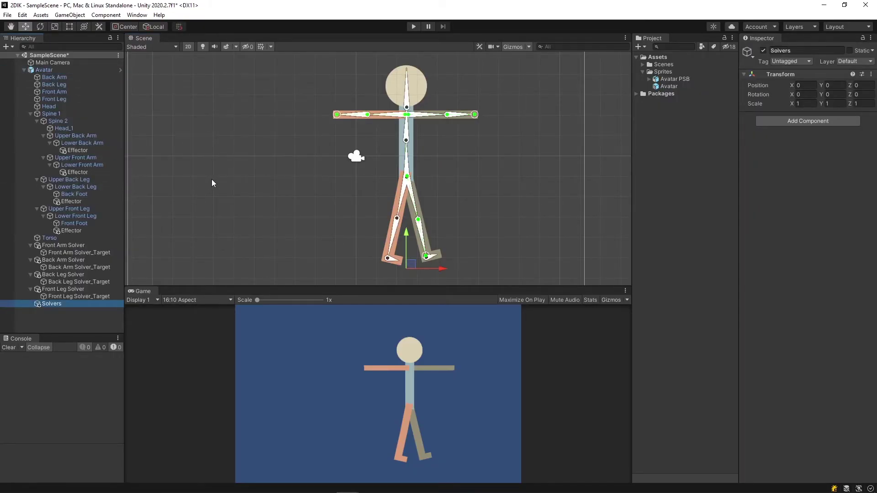
left_click(63, 289)
left_click(63, 274, "ctrl")
left_click(54, 260, "ctrl")
left_click(54, 245, "ctrl")
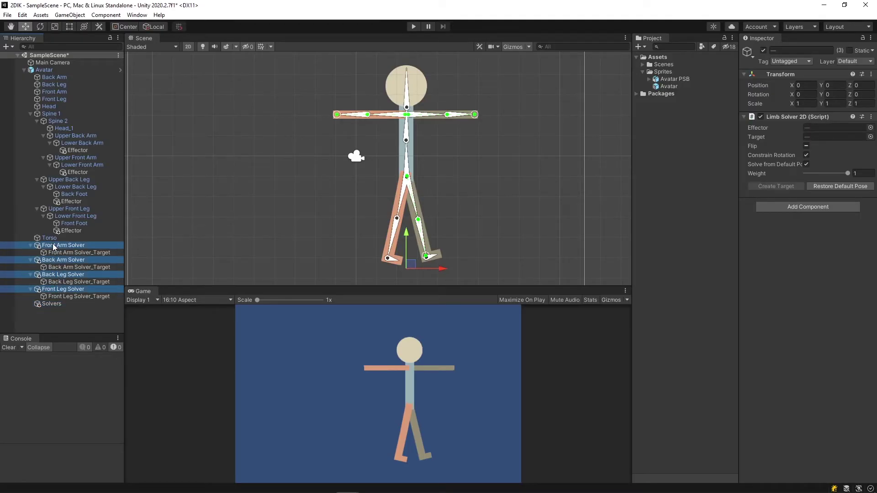
left_click_drag(60, 259, 52, 305)
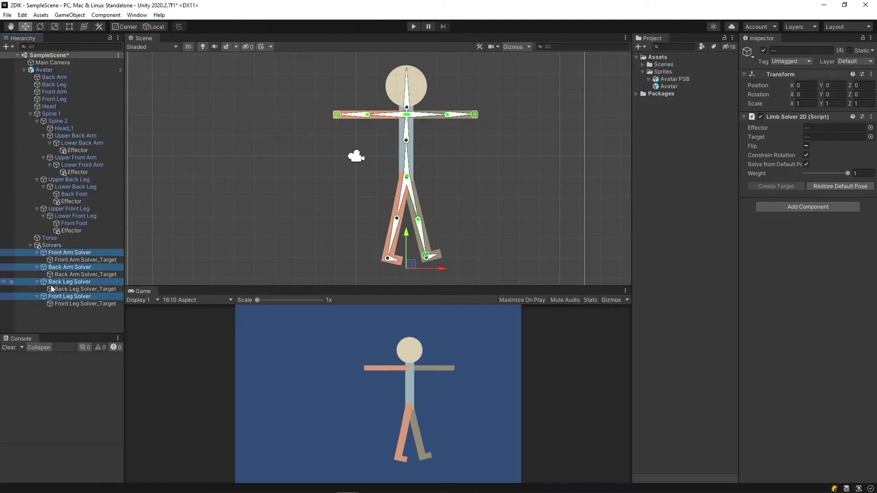
Drag the four Solver_Target objects out of Solvers to sit directly under Avatar.
left_click(84, 259)
left_click(81, 274, "ctrl")
left_click(77, 288, "ctrl")
left_click(71, 304, "ctrl")
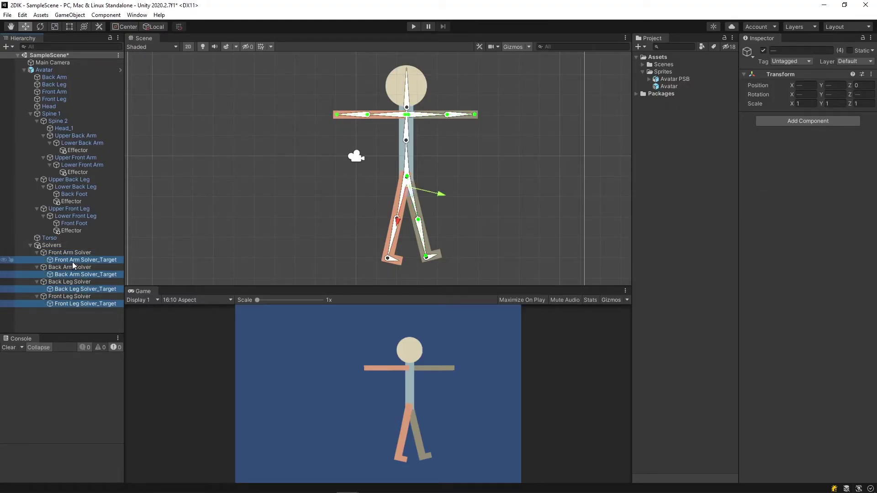
left_click_drag(52, 244, 52, 242)
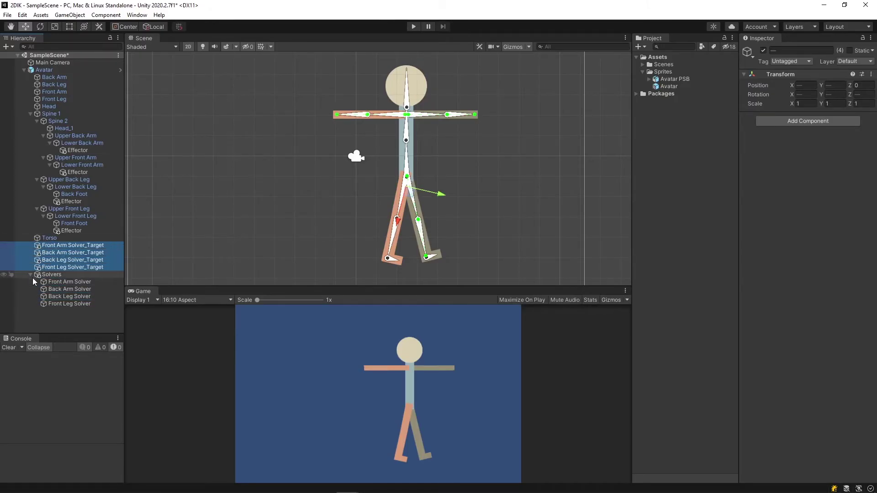
left_click(284, 147)
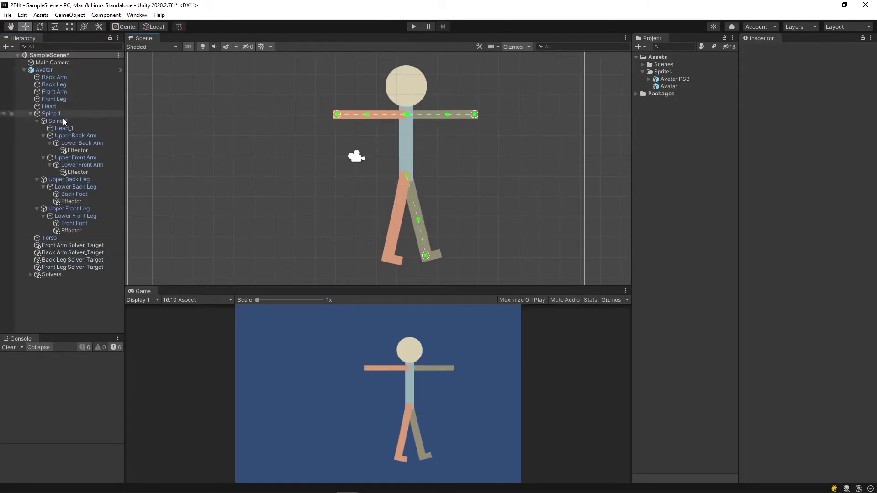
Parent Front Arm and Back Arm Solver_Target under Spine 2.
left_click(115, 121)
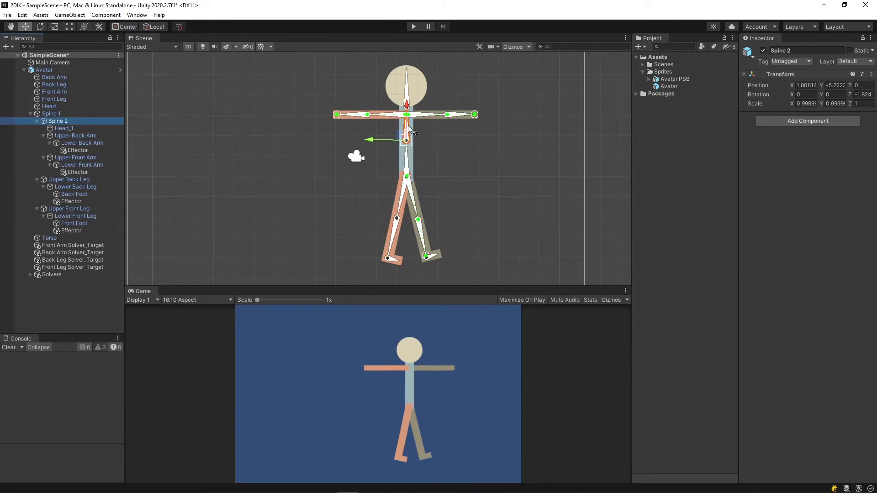
mouse_move(408, 127)
left_mouse_down()
mouse_move(395, 130)
mouse_move(417, 130)
mouse_move(383, 124)
mouse_move(410, 123)
left_mouse_up()
left_click(139, 238)
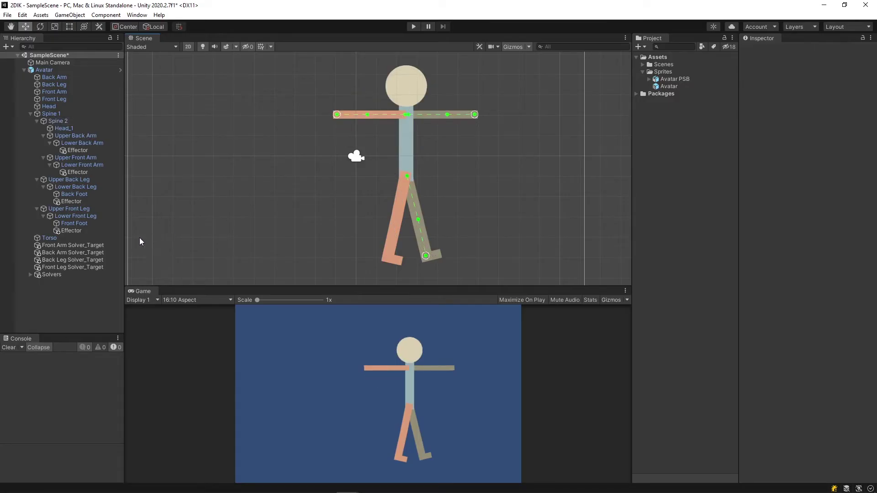
left_click(91, 246)
left_click(86, 253, "ctrl")
left_click_drag(86, 245, 62, 122)
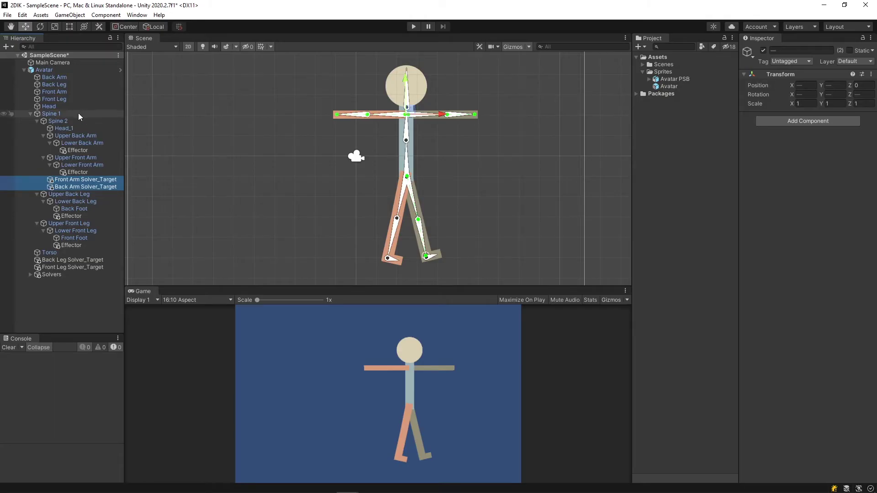
Rotate Spine 2 and move the front arm target to confirm the arms follow.
left_click(58, 121)
left_click_drag(423, 133, 406, 121)
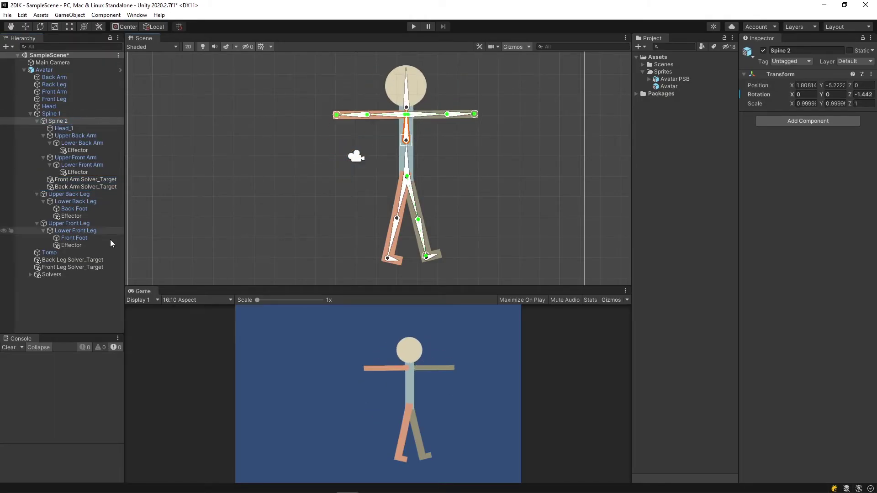
left_click(85, 180)
mouse_move(337, 121)
left_mouse_down()
mouse_move(348, 123)
mouse_move(342, 119)
left_mouse_up()
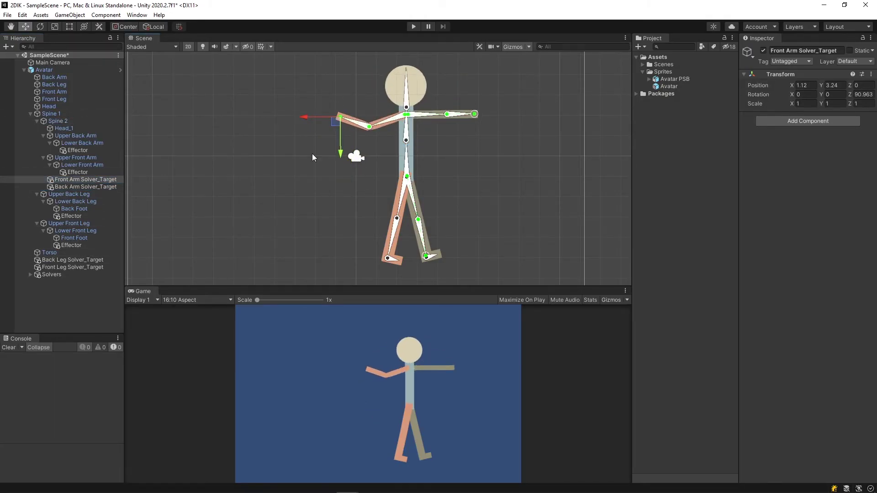
Apply all overrides to the Avatar prefab.
left_click(346, 185)
left_click(858, 71)
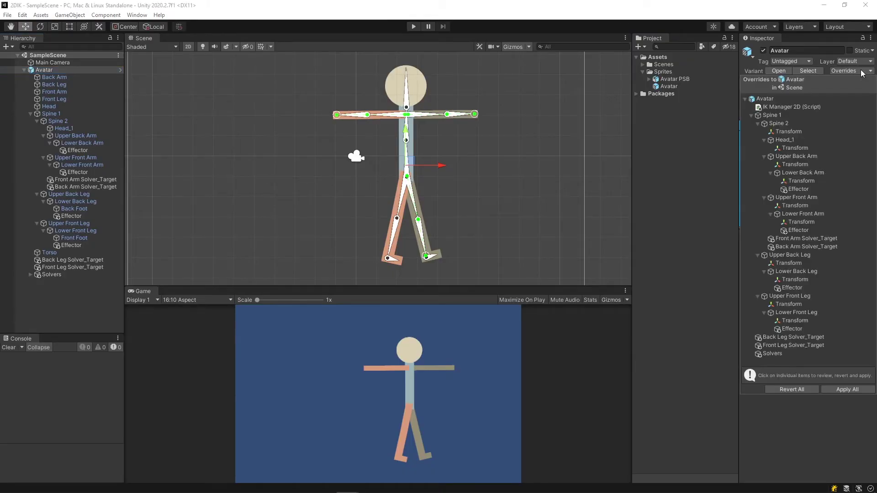
left_click(851, 389)
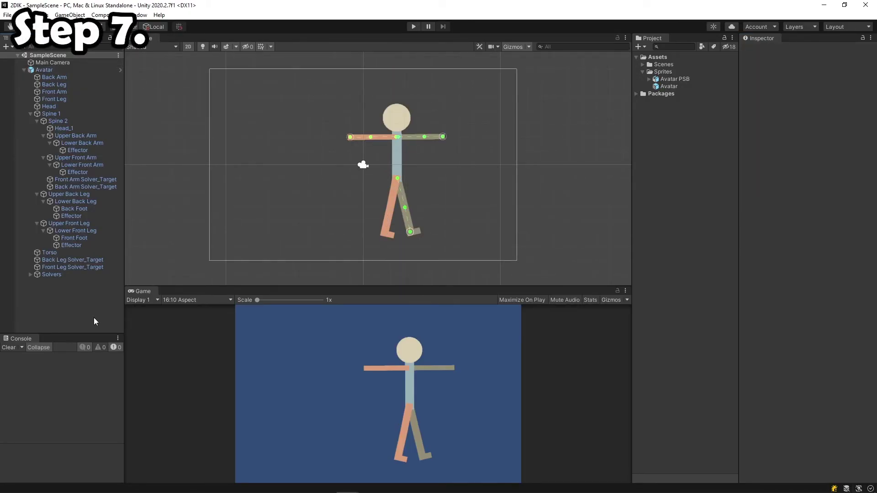
Open the Animation window and dock it beside the Game view.
left_click(137, 14)
mouse_move(155, 160)
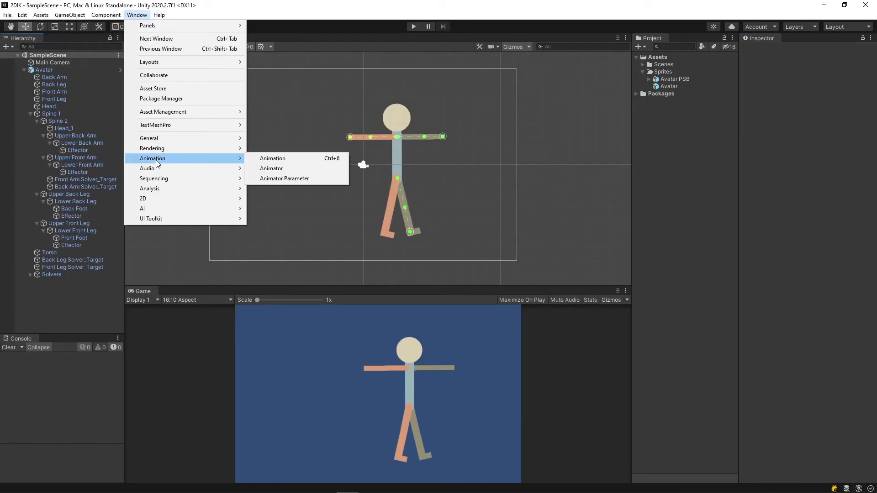
left_click(285, 160)
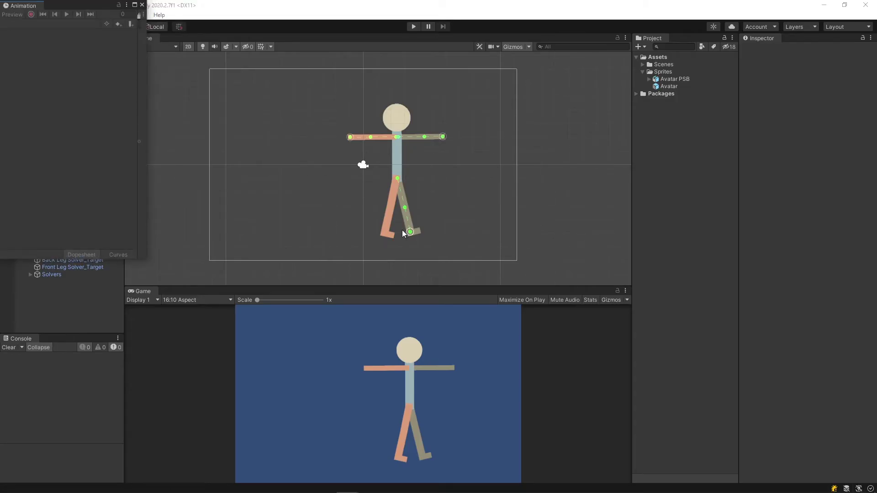
left_click_drag(29, 7, 174, 290)
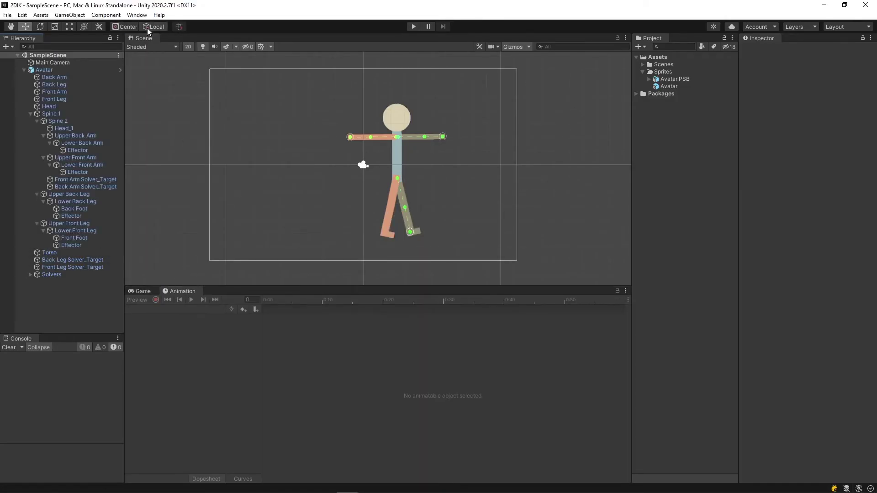
Open the Animator window, dock it beside Animation, and select the Avatar.
left_click(137, 15)
mouse_move(192, 158)
left_click(278, 170)
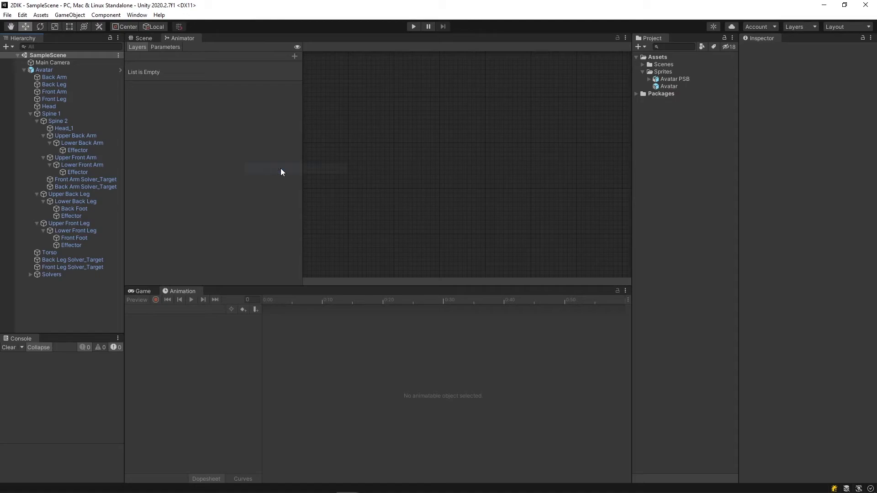
left_click_drag(172, 37, 218, 290)
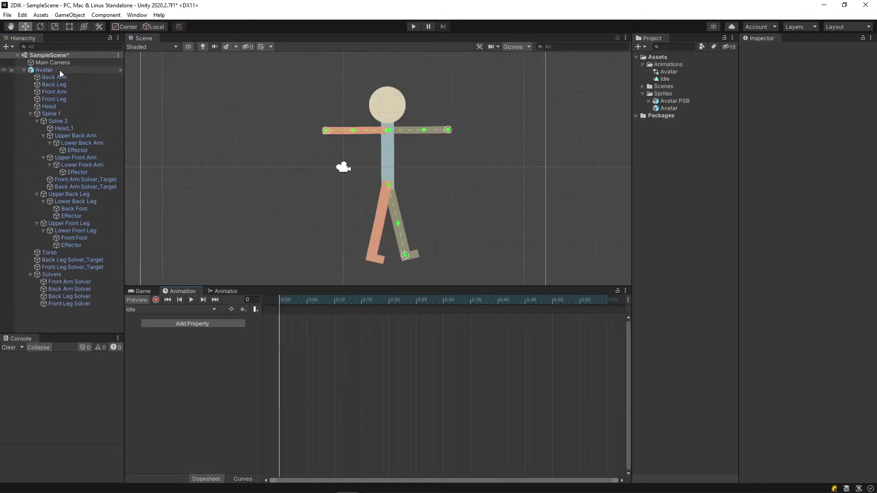
left_click(59, 69)
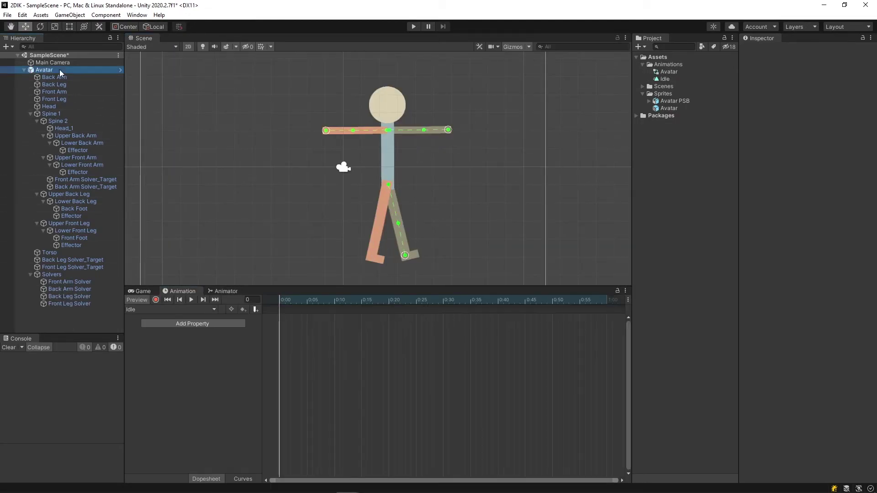
Start recording and lower both arm solver targets, bringing the back hand to the hip.
left_click(156, 300)
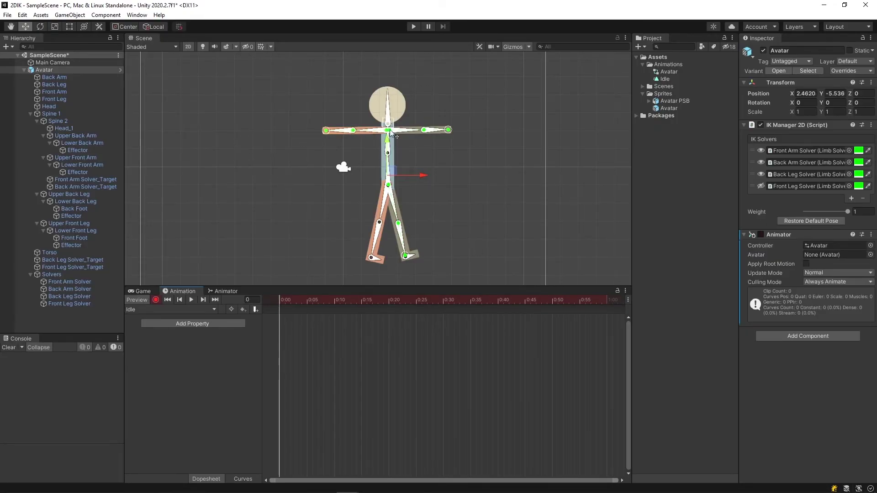
left_click(101, 180)
left_click_drag(320, 136, 370, 181)
left_click(86, 187)
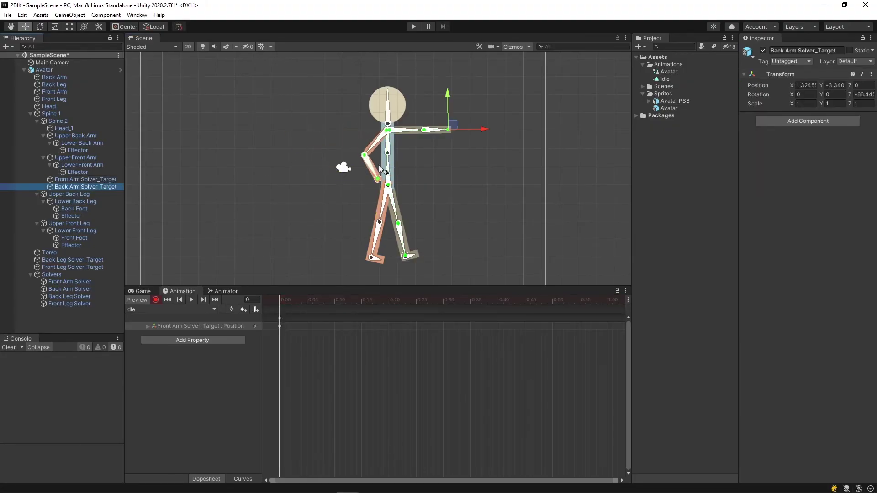
left_click_drag(448, 130, 417, 179)
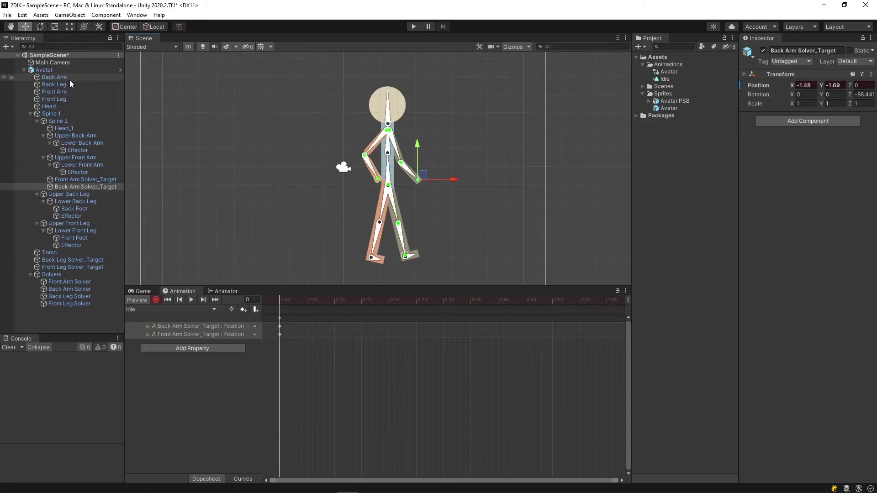
Lower Spine 1 into a crouch and rotate Front Foot and Back Foot flat.
left_click(76, 121)
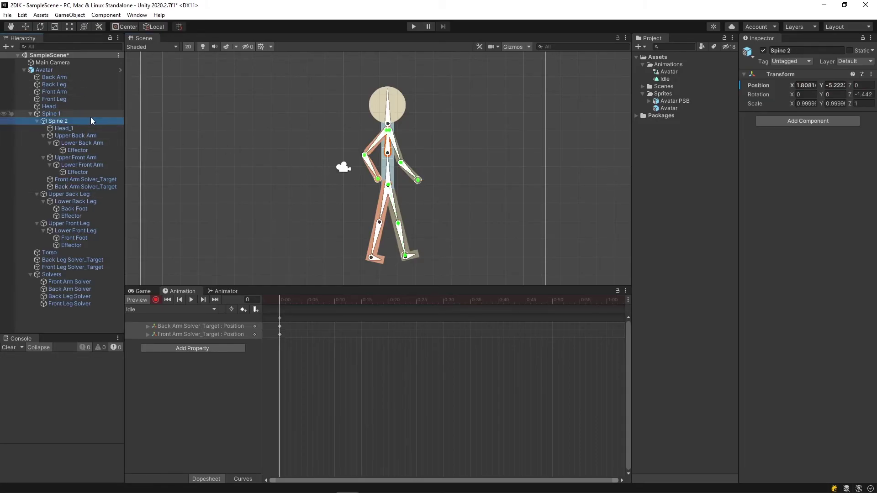
key("w")
left_click_drag(388, 154, 391, 160)
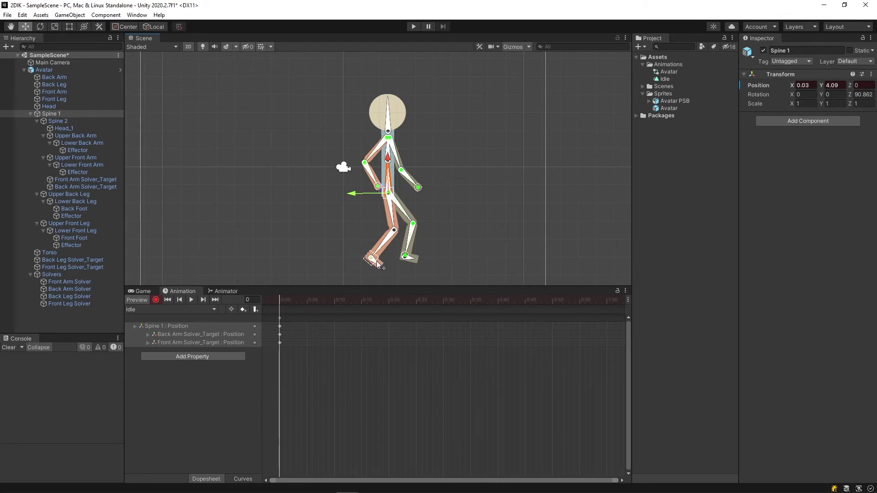
left_click_drag(377, 264, 384, 259)
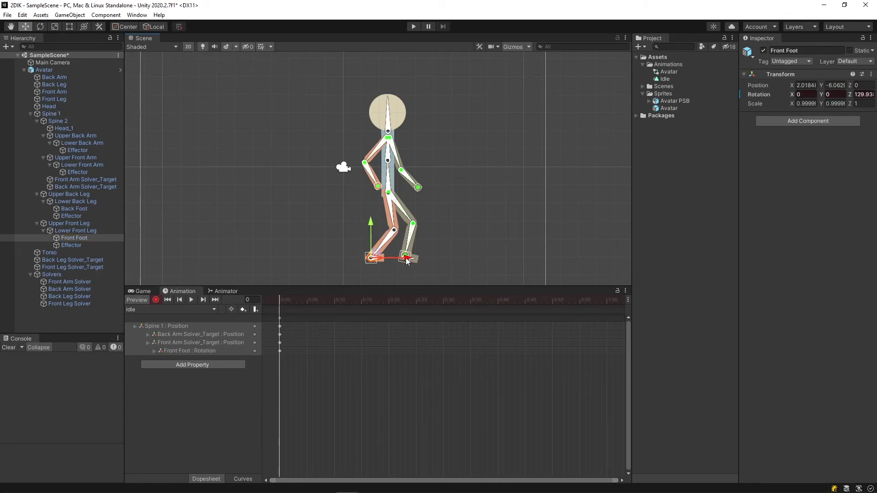
left_click(426, 256)
left_click(411, 259)
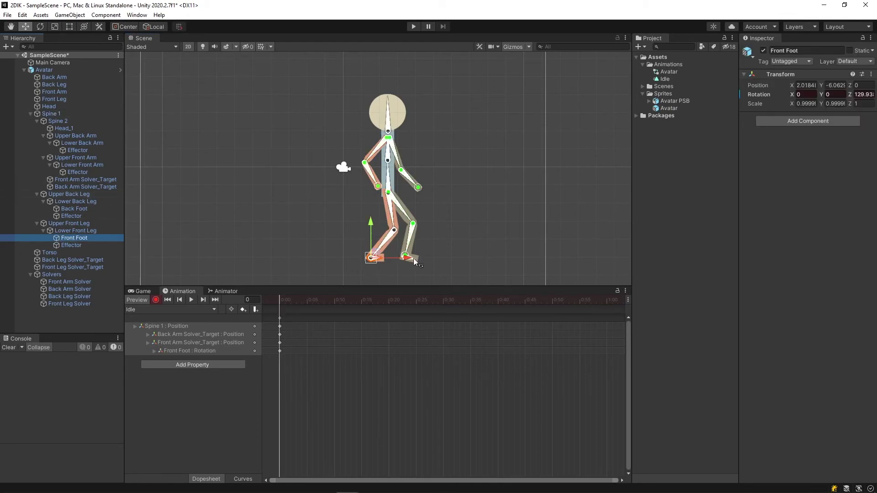
left_click_drag(412, 258, 415, 255)
At frame 20, raise Spine 1 slightly and key the arm solver targets.
left_click(388, 181)
left_click_drag(285, 303, 388, 306)
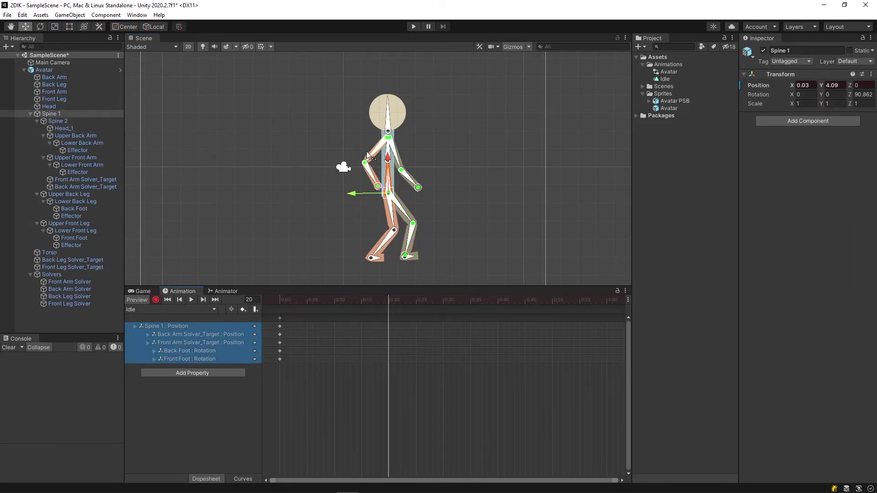
left_click_drag(392, 163, 392, 161)
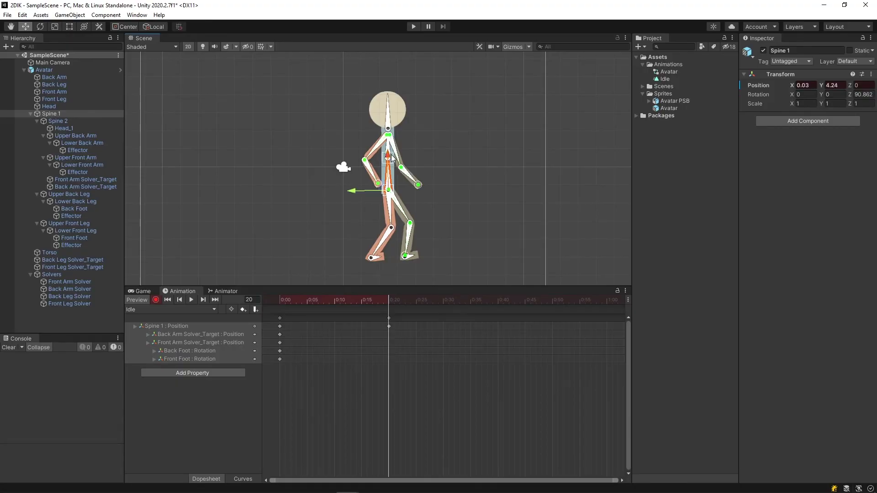
left_click(114, 179)
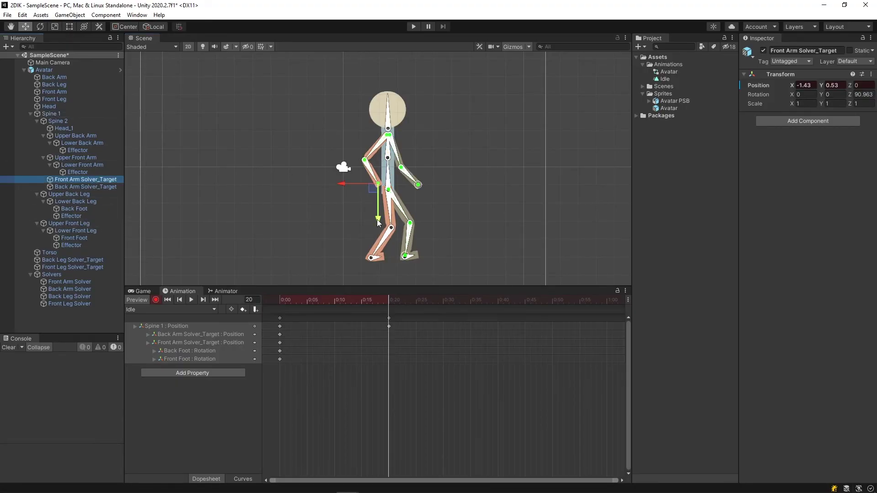
left_click(100, 186)
Tilt Head_1 slightly at frame 25 and paste the full starting pose at frame 45.
left_click_drag(297, 300, 417, 300)
left_click_drag(390, 109, 390, 106)
left_click_drag(285, 300, 339, 305)
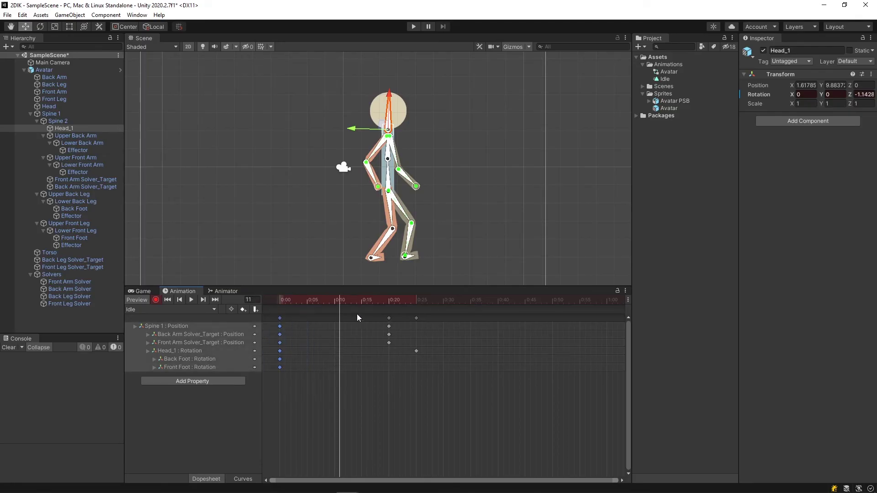
left_click_drag(346, 297, 526, 302)
key("ctrl+v")
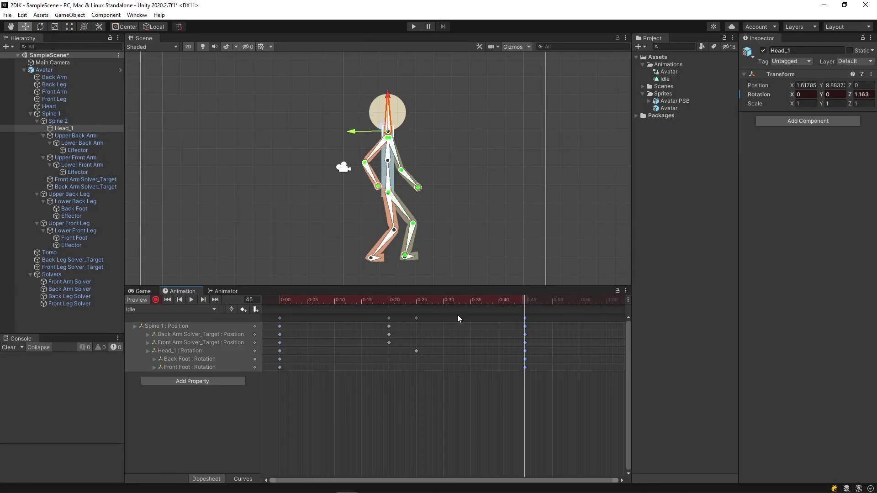
left_click(481, 300)
left_click(477, 206)
key("space")
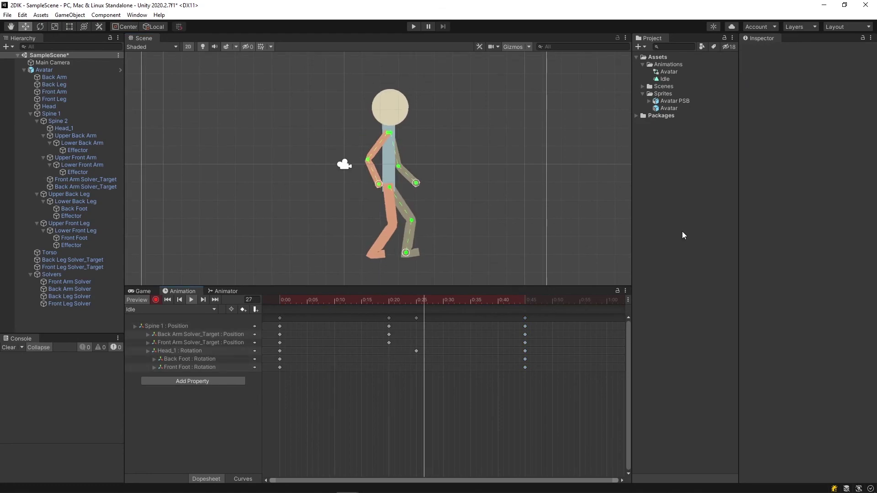